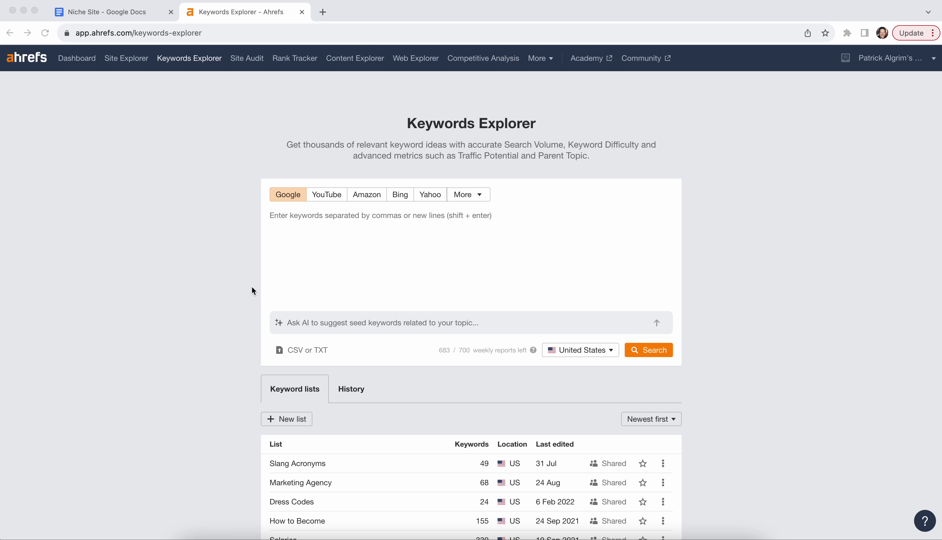
Click into the Keywords Explorer search box and leave it empty, set to Google and United States.
{"action": "left_click", "coordinate": [233, 286]}
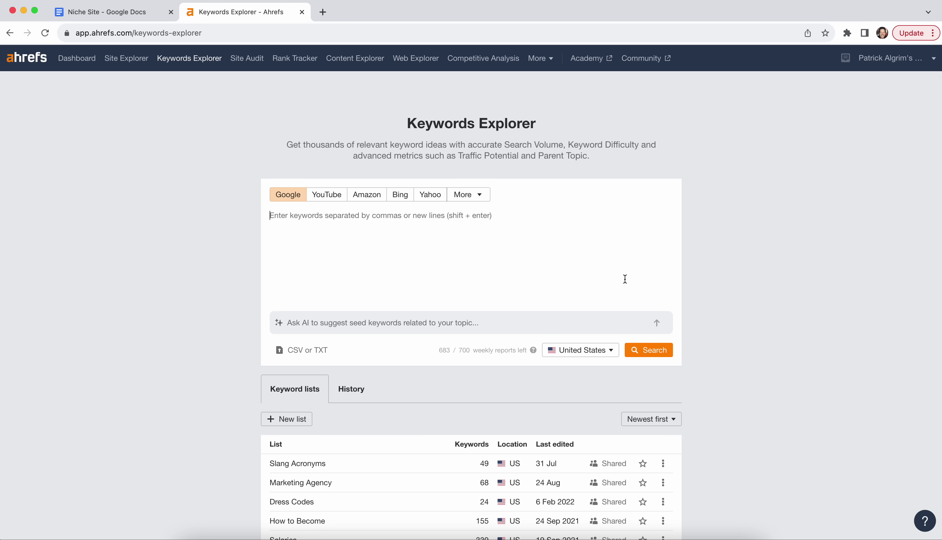
Run the empty search to load about 4.3 billion US top searches sorted by volume.
{"action": "left_click", "coordinate": [656, 350]}
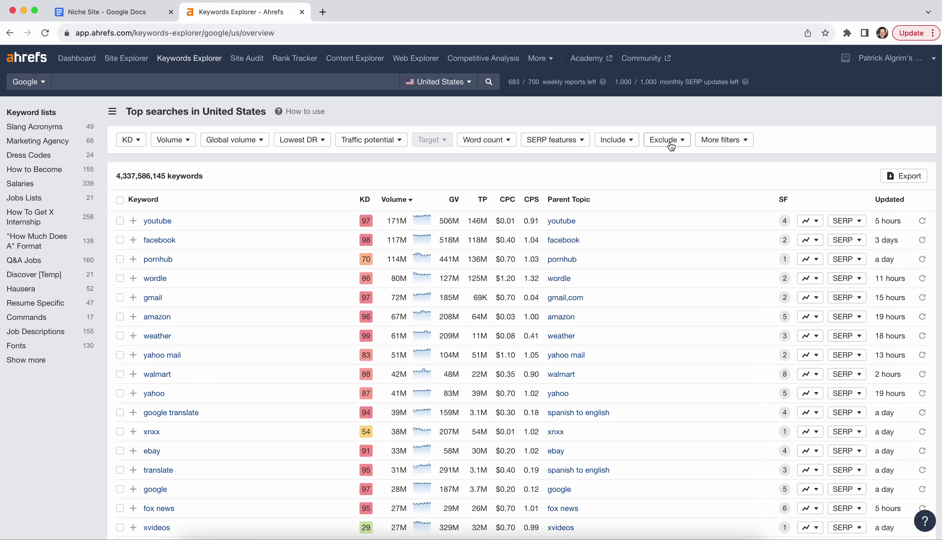
Apply a Word count 4–Max filter and scroll through the narrowed keyword results.
{"action": "left_click", "coordinate": [493, 144]}
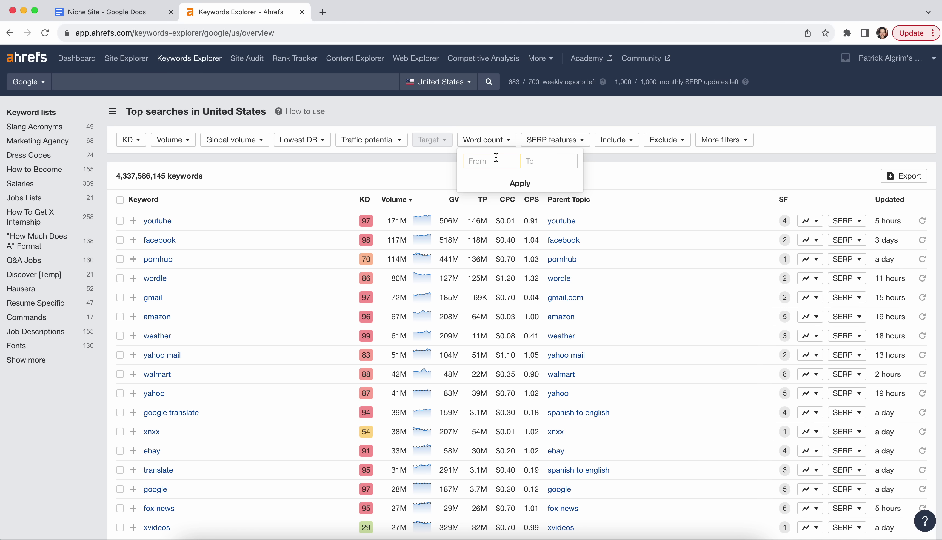
{"action": "type", "text": "4"}
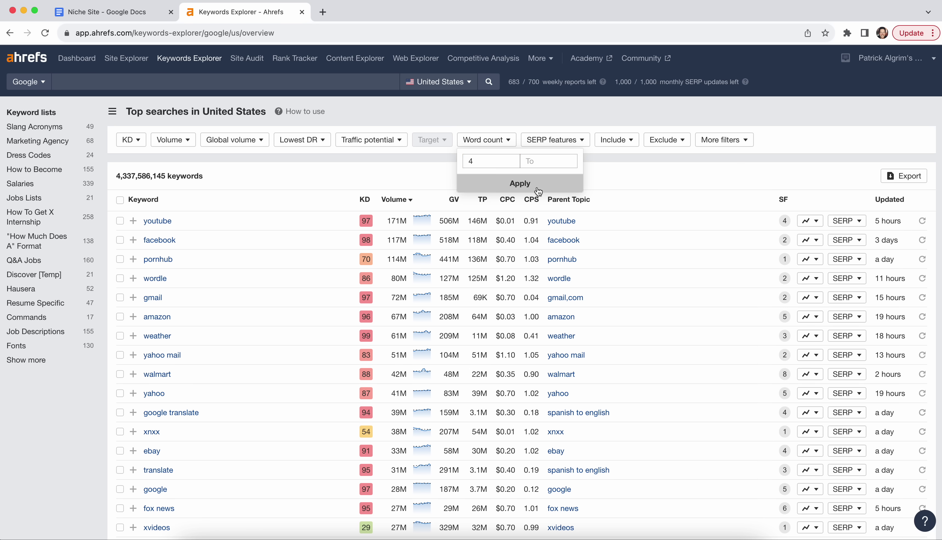
{"action": "left_click", "coordinate": [529, 183]}
{"action": "left_click", "coordinate": [152, 170]}
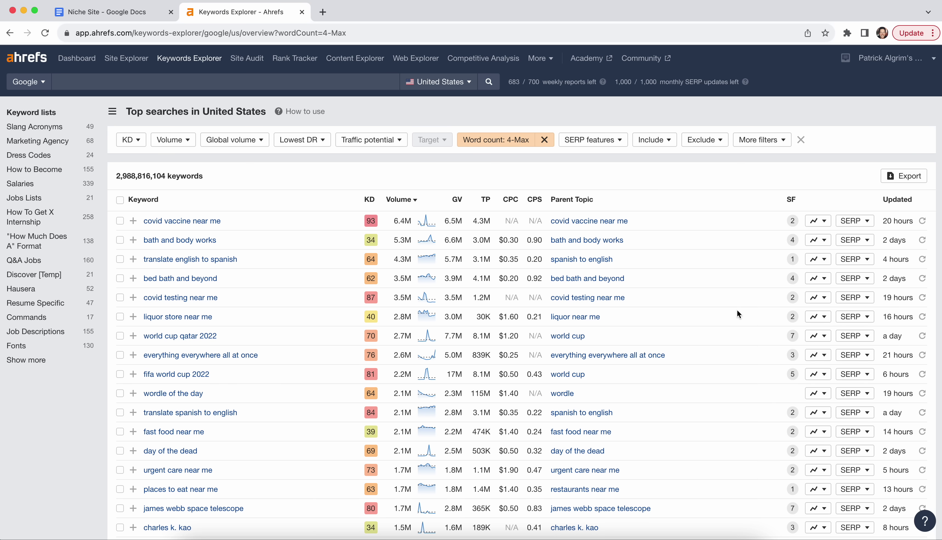
{"action": "scroll", "coordinate": [737, 313], "scroll_direction": "down", "scroll_amount": 1}
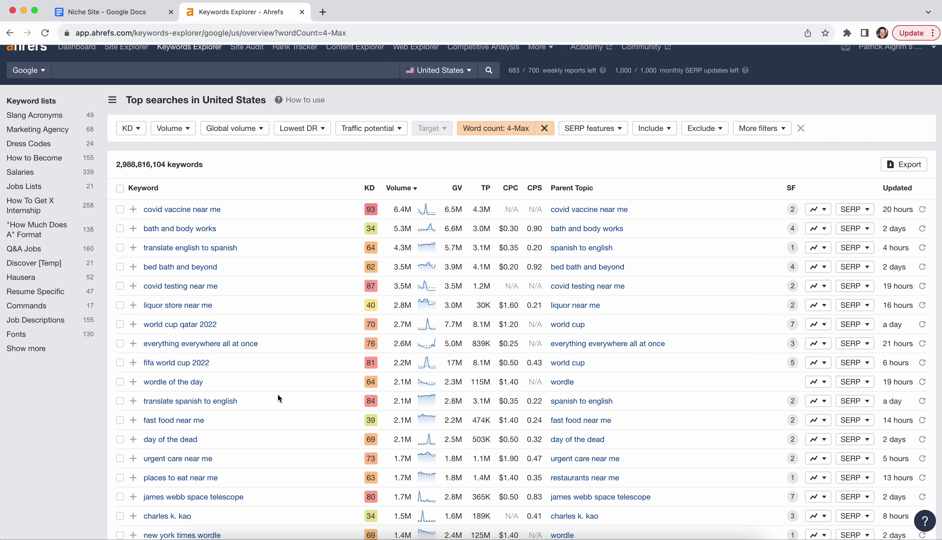
{"action": "scroll", "coordinate": [278, 395], "scroll_direction": "down", "scroll_amount": 3}
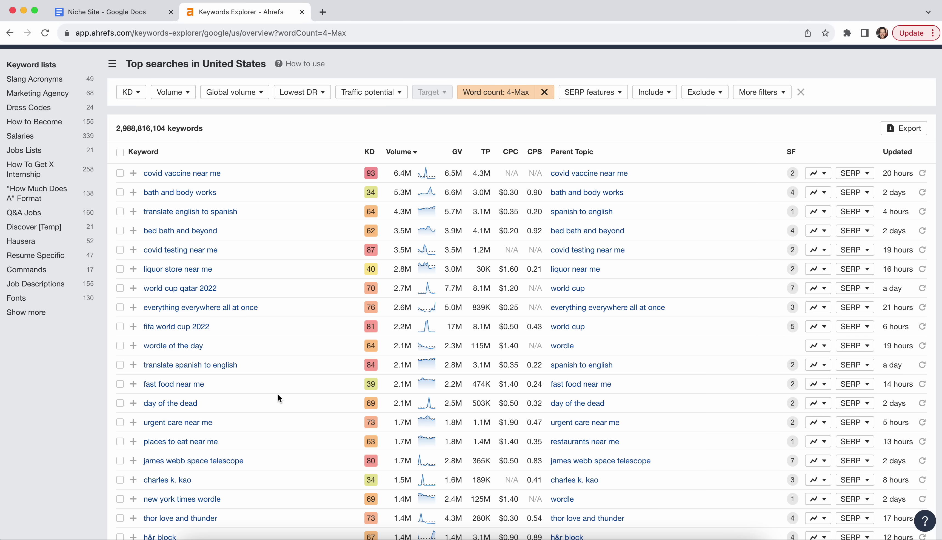
{"action": "scroll", "coordinate": [278, 394], "scroll_direction": "down", "scroll_amount": 2}
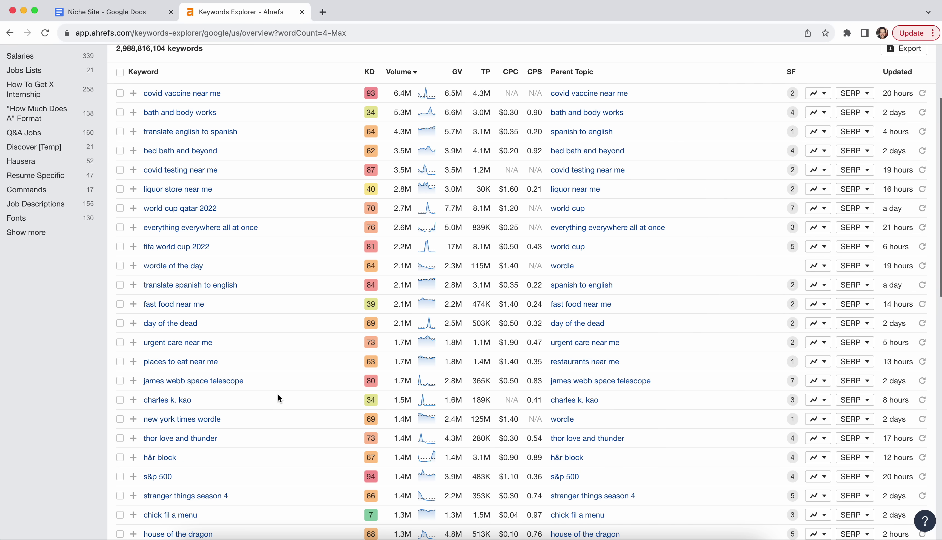
{"action": "scroll", "coordinate": [277, 393], "scroll_direction": "down", "scroll_amount": 2}
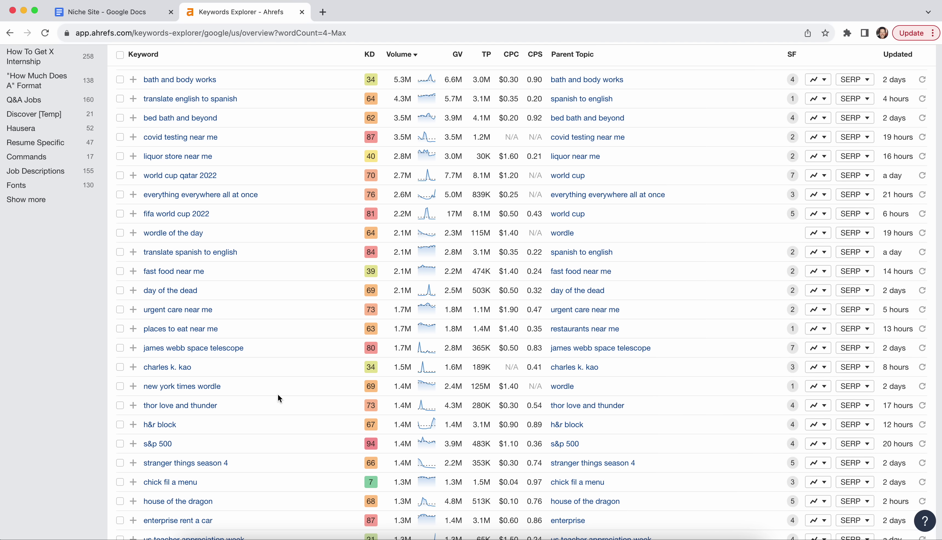
{"action": "scroll", "coordinate": [277, 395], "scroll_direction": "up", "scroll_amount": 5}
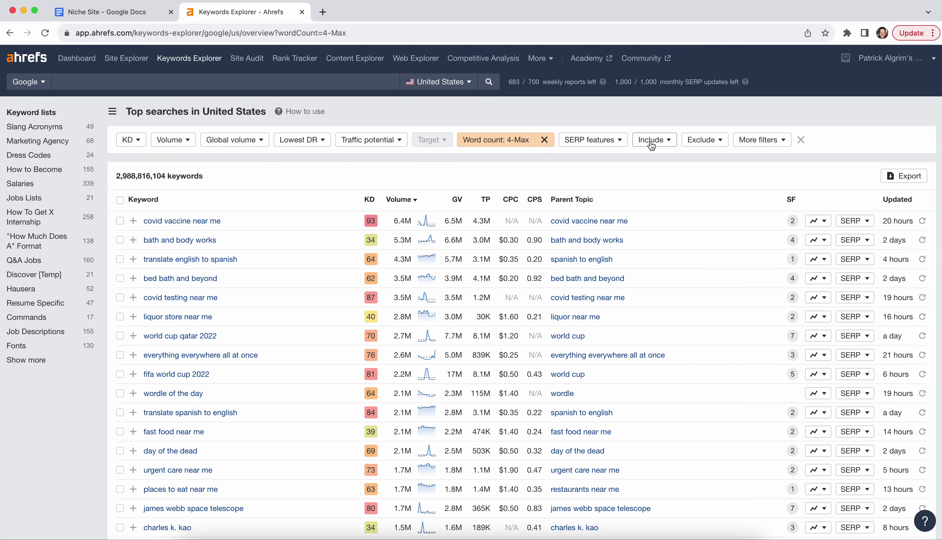
{"action": "mouse_move", "coordinate": [572, 194]}
{"action": "left_click", "coordinate": [136, 145]}
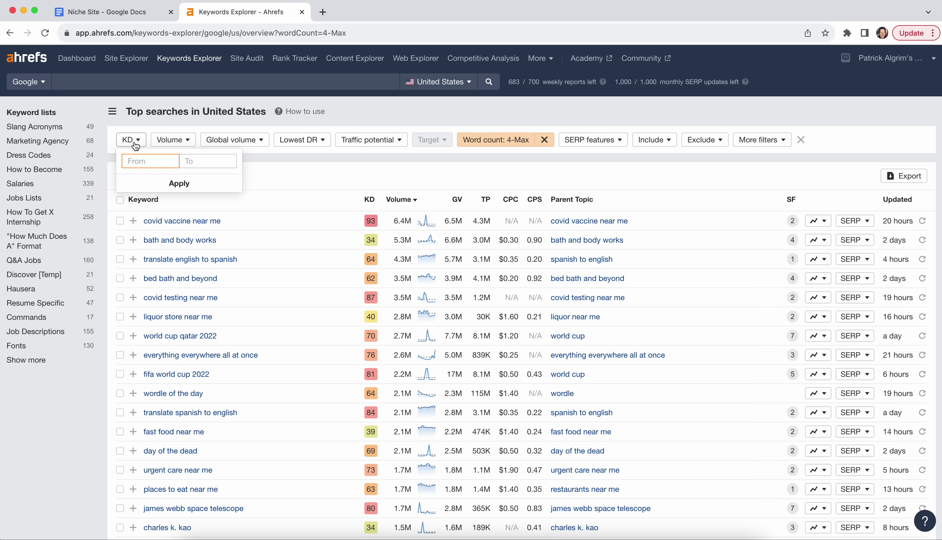
Skip the KD filter and apply Lowest DR up to 5 in top 5.
{"action": "left_click", "coordinate": [352, 170]}
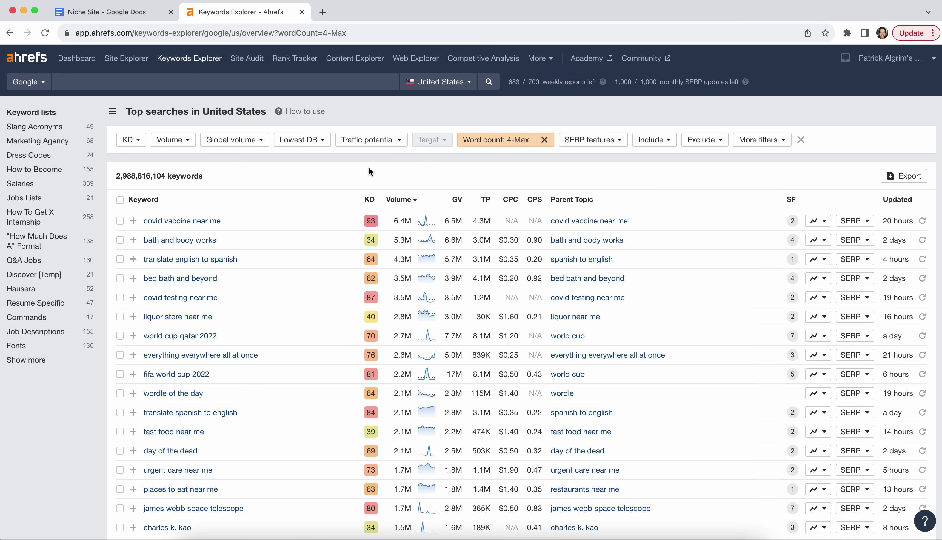
{"action": "left_click", "coordinate": [307, 144]}
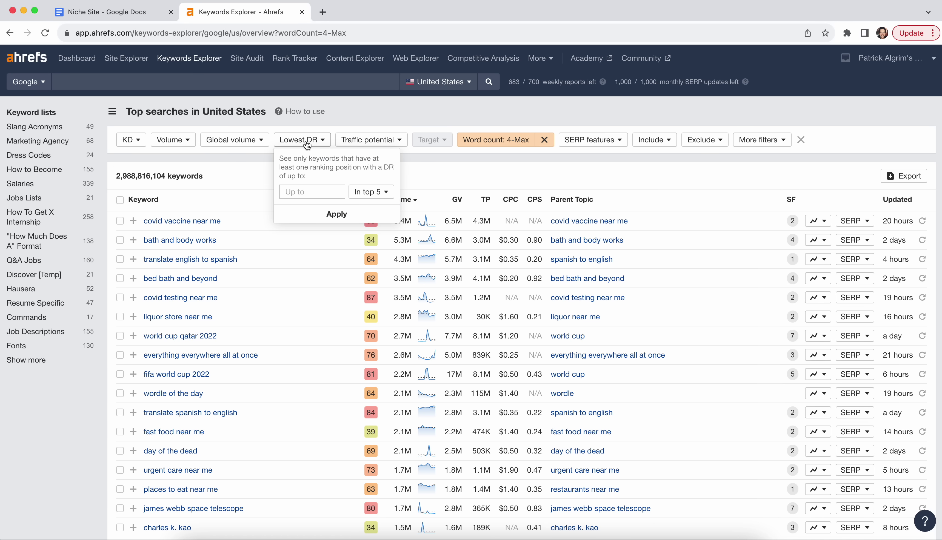
{"action": "left_click", "coordinate": [322, 192]}
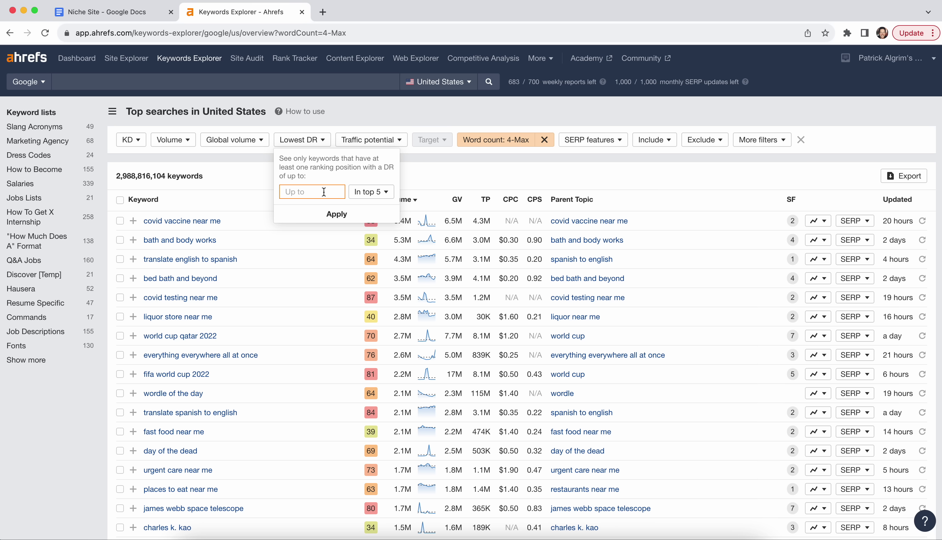
{"action": "type", "text": "5"}
{"action": "left_click", "coordinate": [355, 215]}
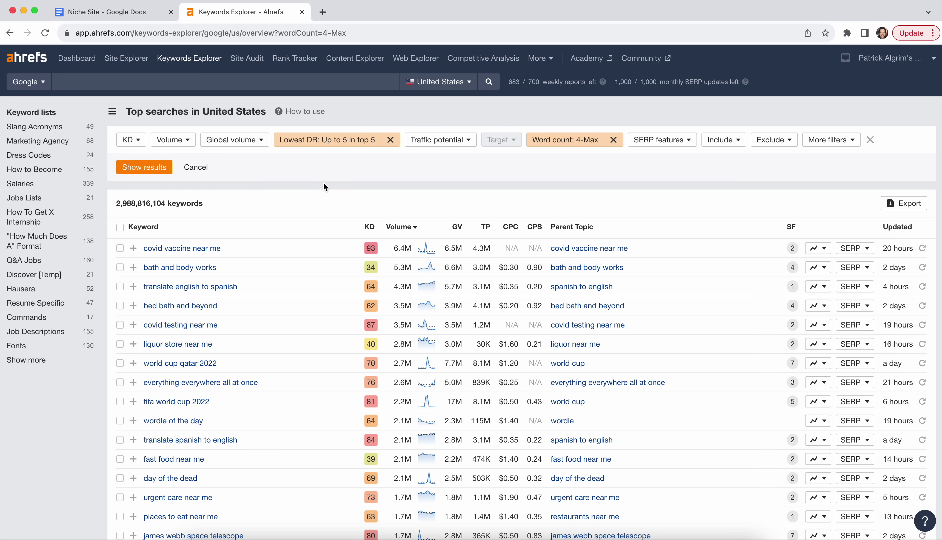
{"action": "left_click", "coordinate": [144, 167]}
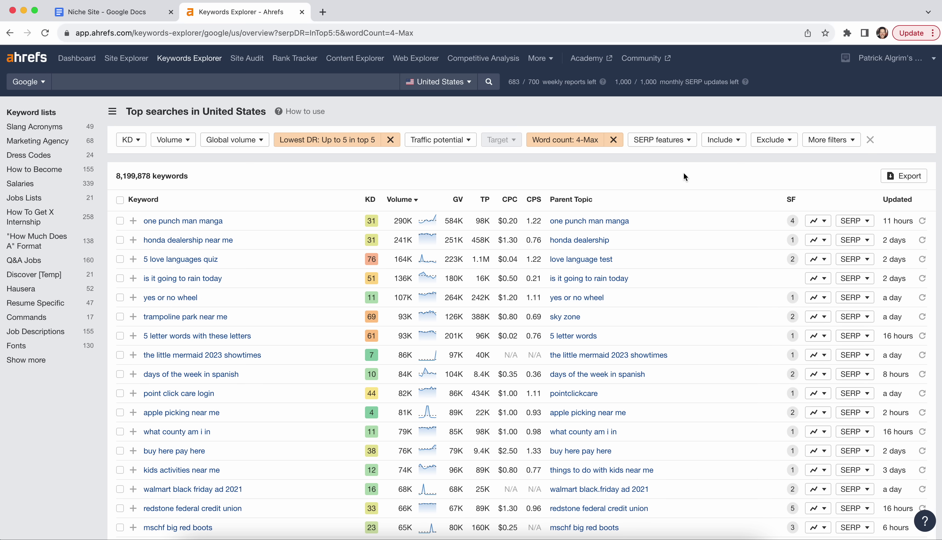
Add an Include filter for 'recipe', leaving 13,064 keywords.
{"action": "left_click", "coordinate": [731, 144]}
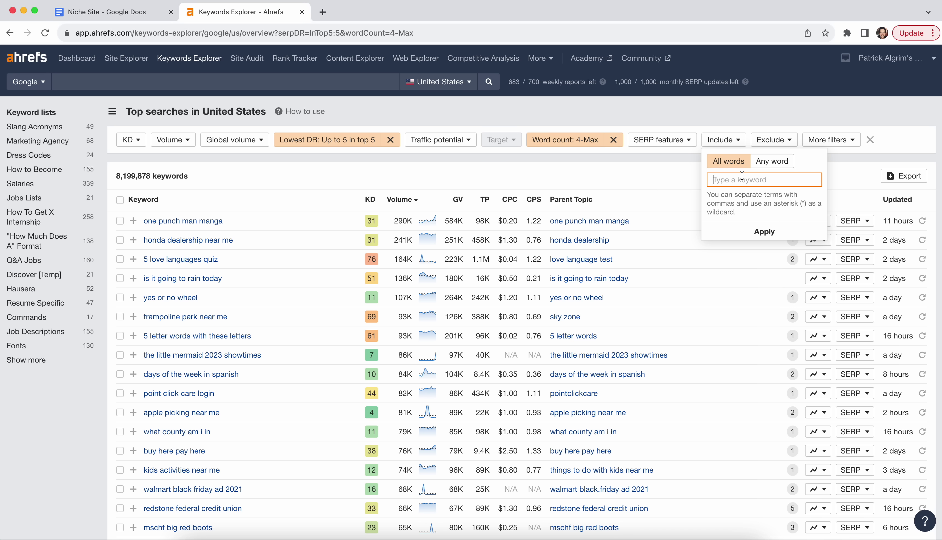
{"action": "type", "text": "recipe"}
{"action": "left_click", "coordinate": [775, 230]}
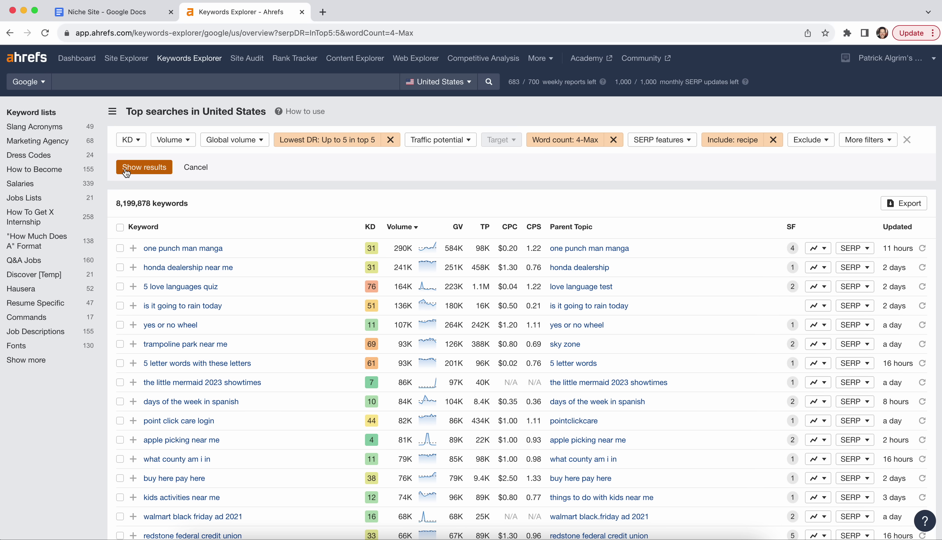
{"action": "left_click", "coordinate": [145, 169]}
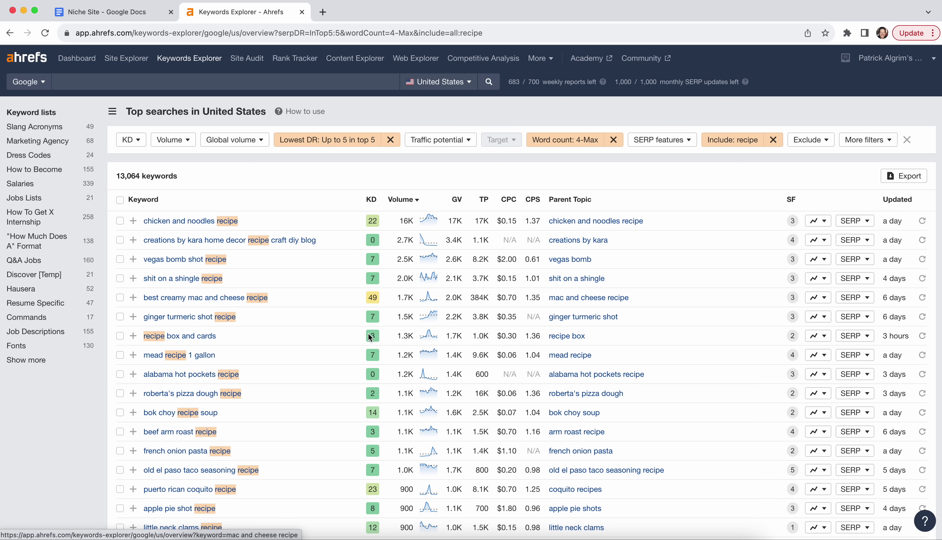
Open ginger turmeric shot, french onion pasta, alabama hot pockets and another recipe keyword in new tabs.
{"action": "right_click", "coordinate": [226, 319]}
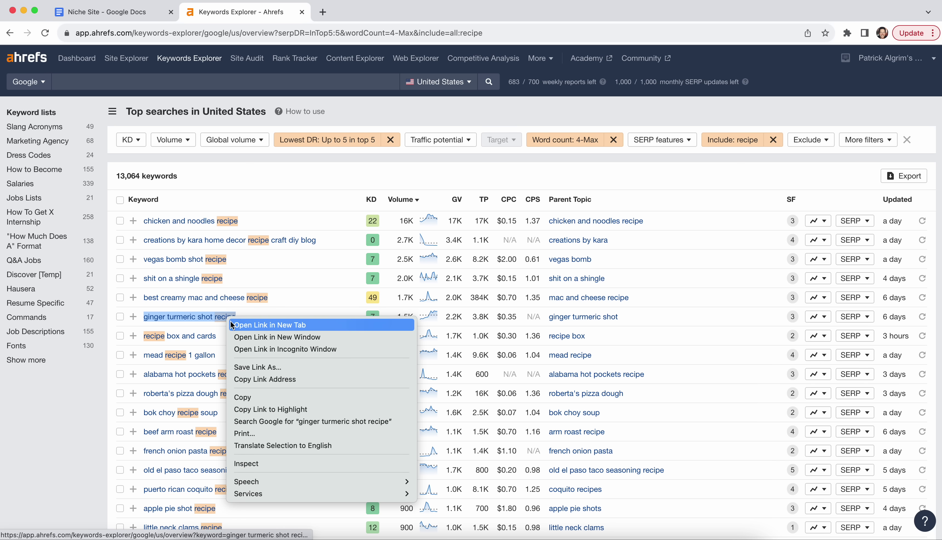
{"action": "left_click", "coordinate": [238, 328]}
{"action": "scroll", "coordinate": [294, 357], "scroll_direction": "down", "scroll_amount": 1}
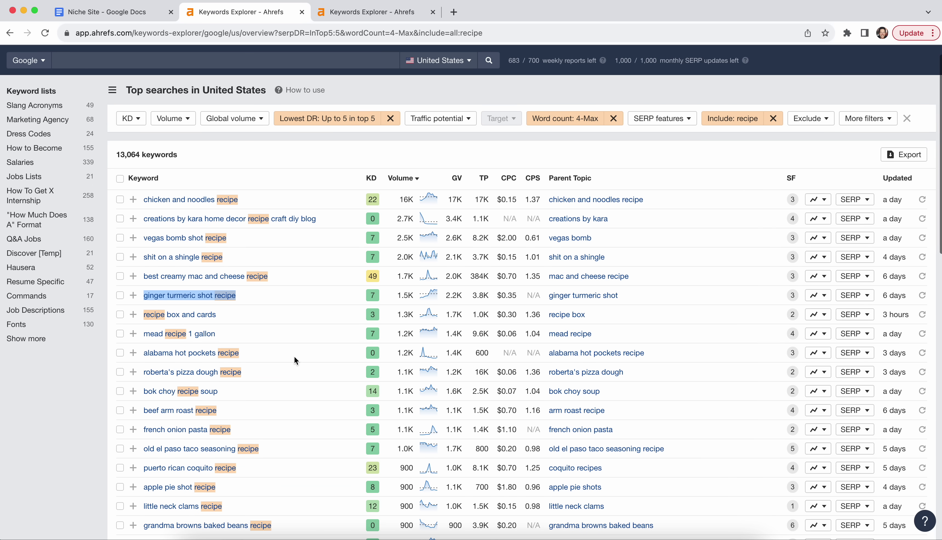
{"action": "scroll", "coordinate": [293, 356], "scroll_direction": "down", "scroll_amount": 1}
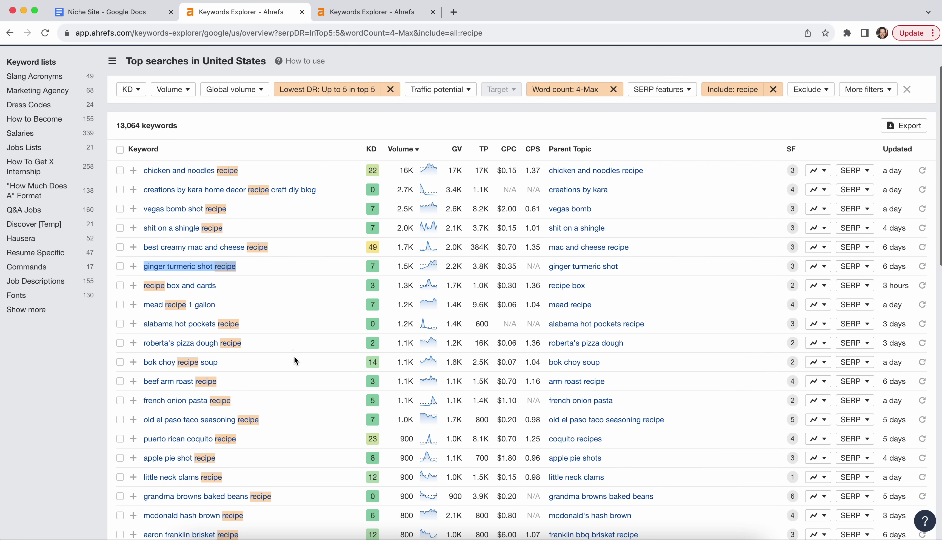
{"action": "right_click", "coordinate": [220, 404]}
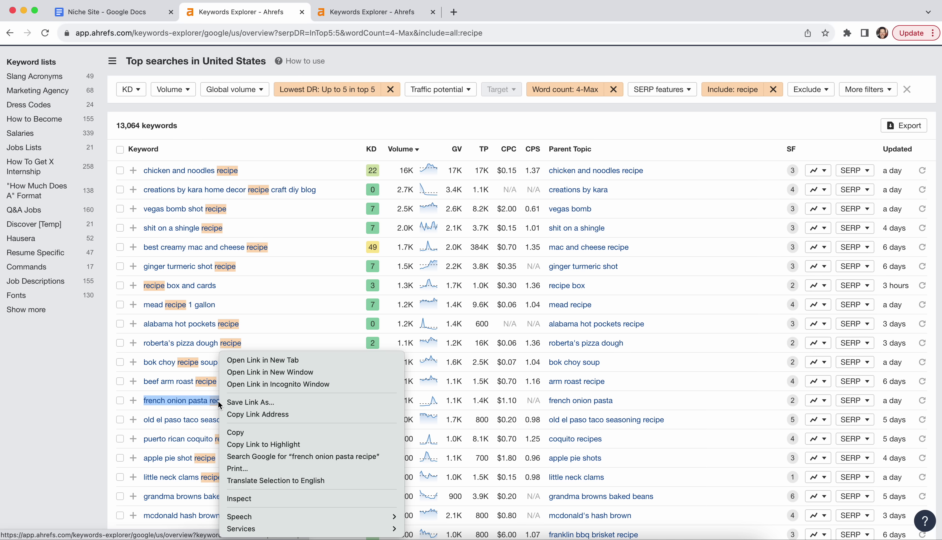
{"action": "left_click", "coordinate": [262, 356]}
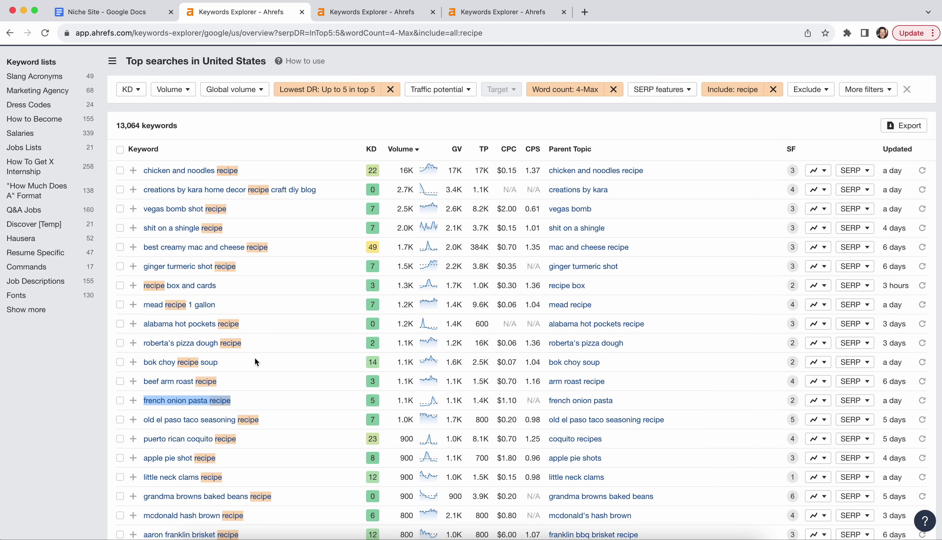
{"action": "right_click", "coordinate": [217, 324]}
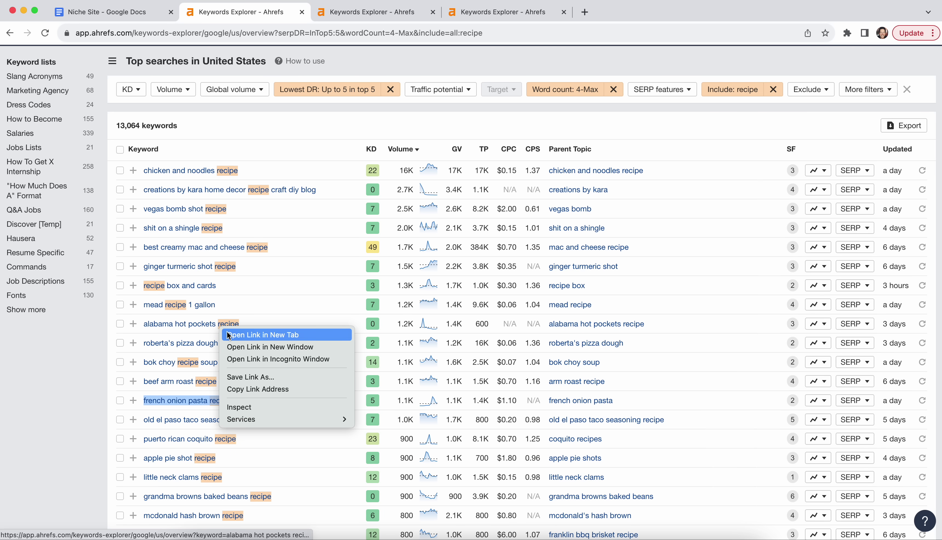
{"action": "left_click", "coordinate": [303, 335]}
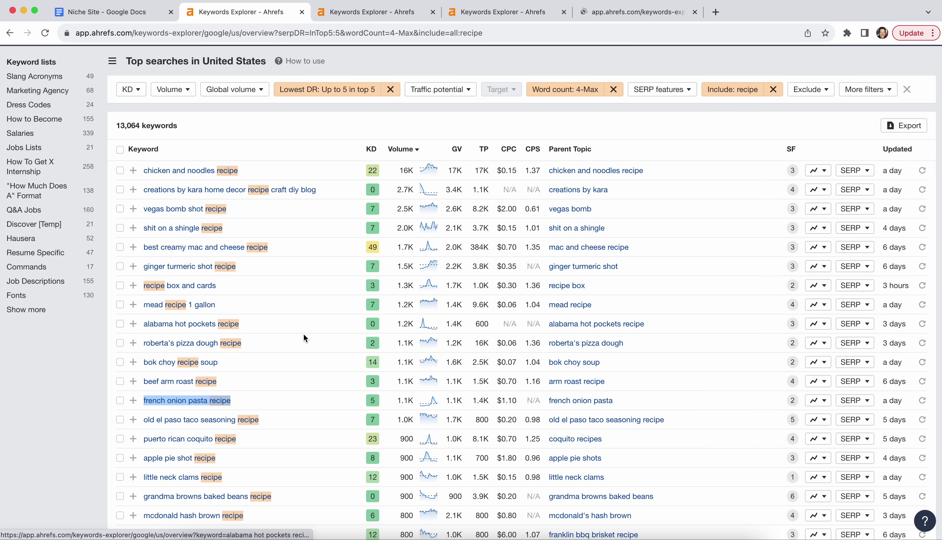
{"action": "double_click", "coordinate": [372, 323]}
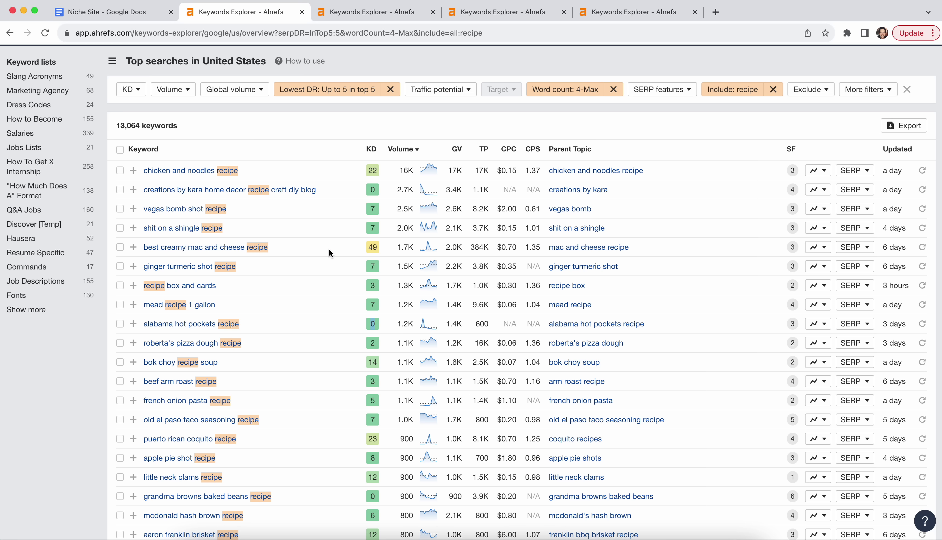
{"action": "right_click", "coordinate": [212, 171]}
{"action": "left_click", "coordinate": [221, 179]}
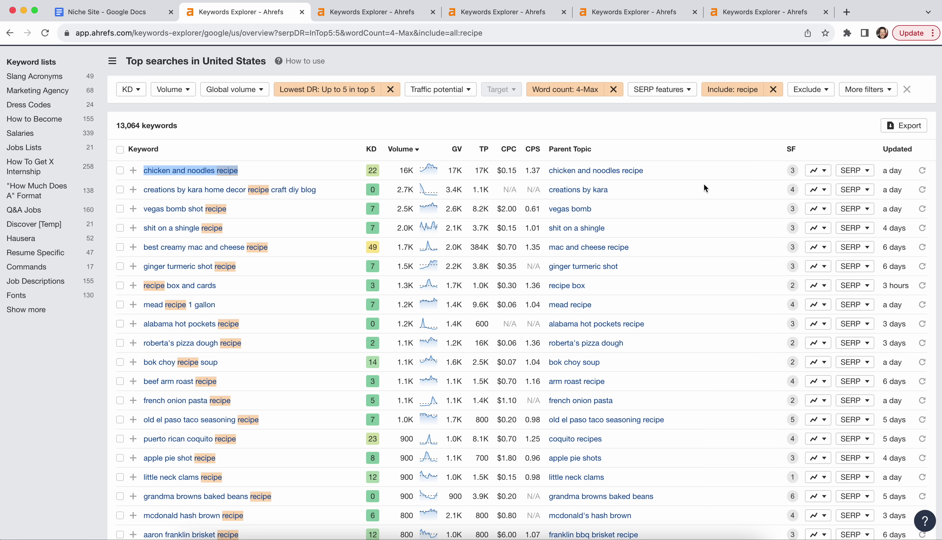
Review the ginger turmeric shot recipe overview (KD 7, 1.5K volume) and its position history.
{"action": "left_click", "coordinate": [382, 15]}
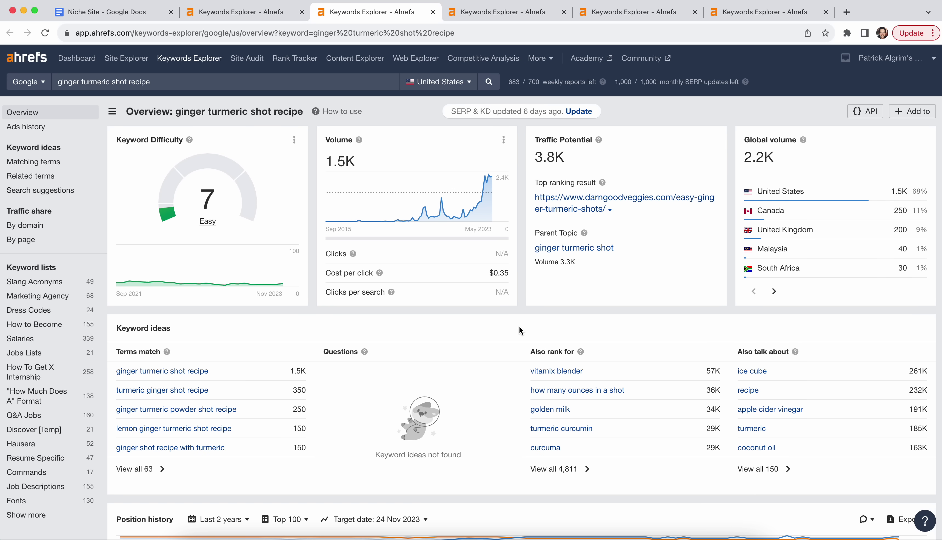
{"action": "scroll", "coordinate": [520, 327], "scroll_direction": "down", "scroll_amount": 2}
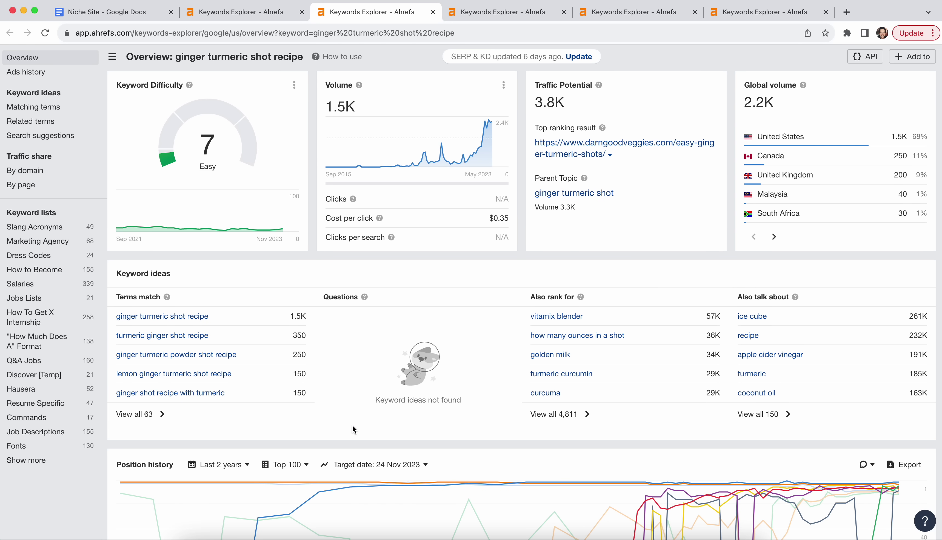
{"action": "scroll", "coordinate": [353, 429], "scroll_direction": "down", "scroll_amount": 5}
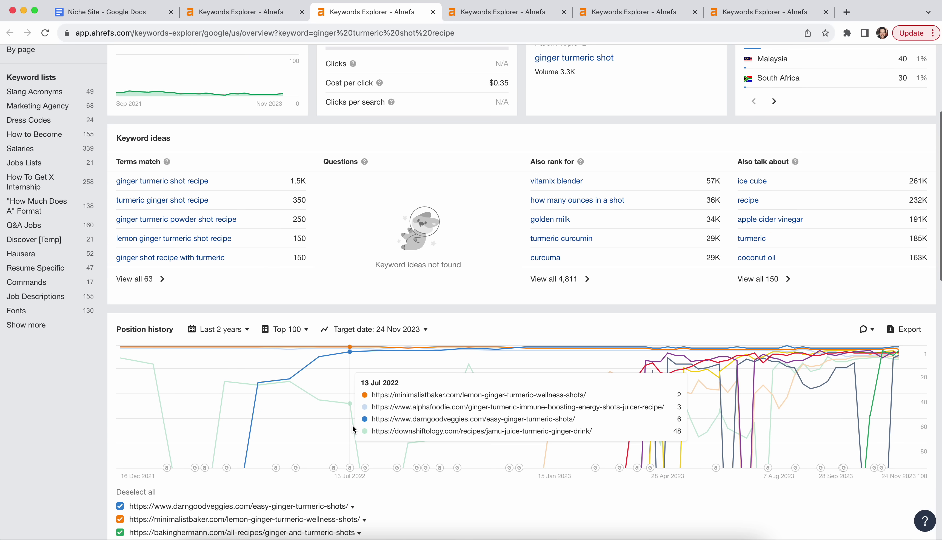
{"action": "scroll", "coordinate": [414, 441], "scroll_direction": "down", "scroll_amount": 5}
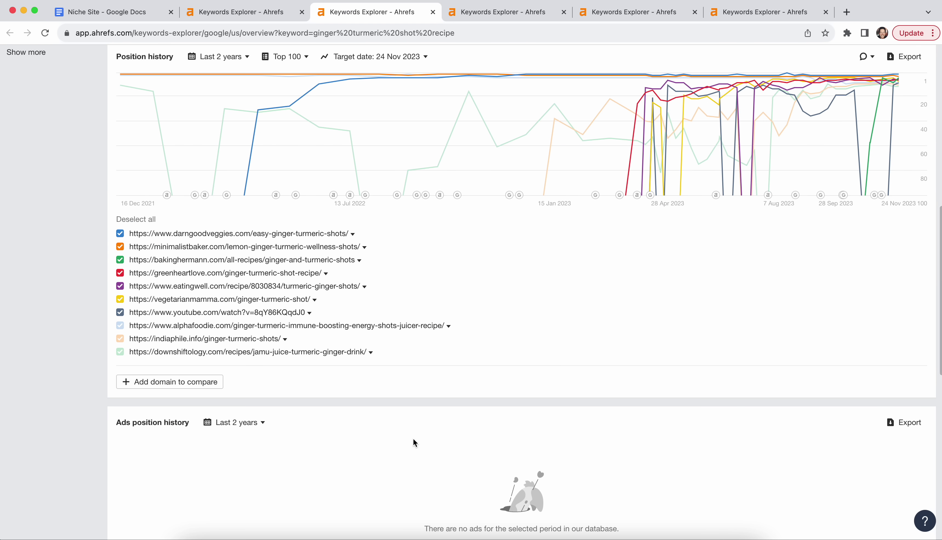
{"action": "scroll", "coordinate": [414, 441], "scroll_direction": "down", "scroll_amount": 7}
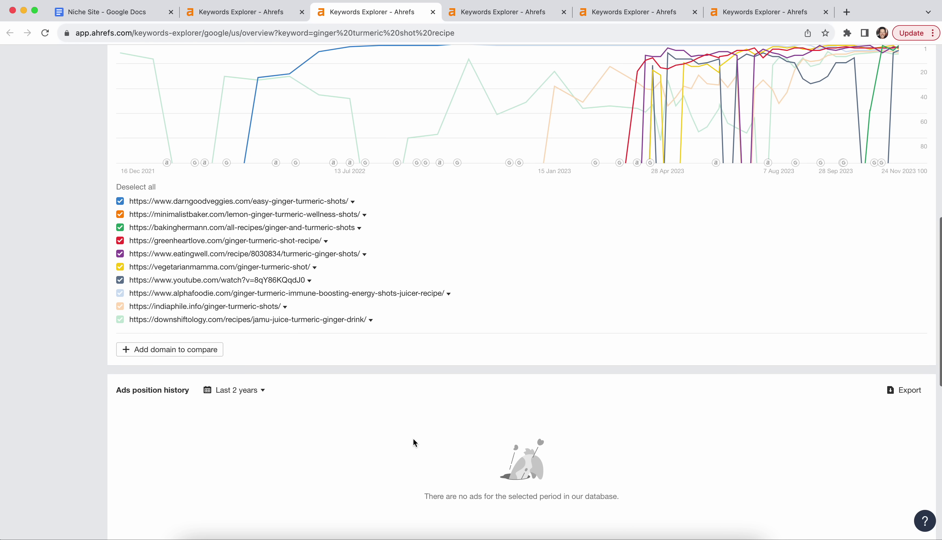
Find bakinghermann.com ranking fifth with DR 4 and bring up its site options.
{"action": "scroll", "coordinate": [413, 440], "scroll_direction": "down", "scroll_amount": 3}
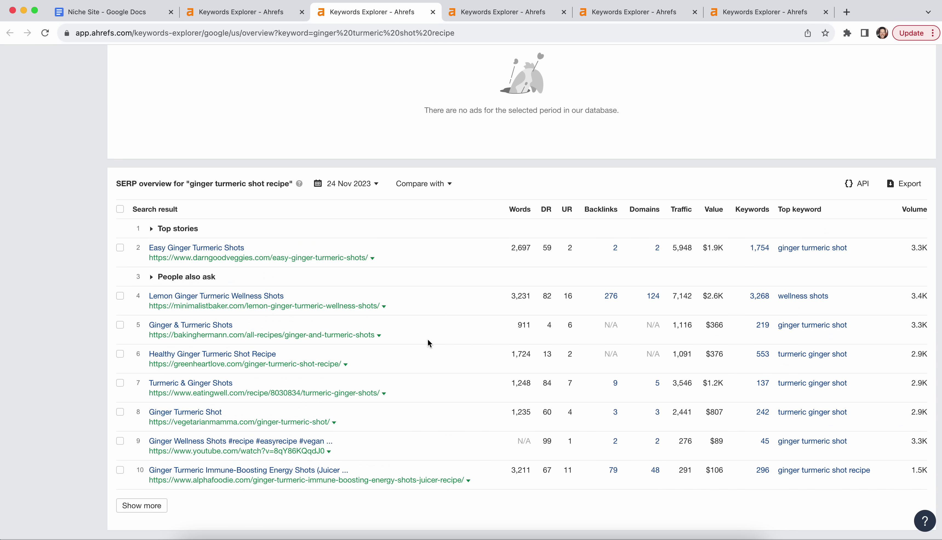
{"action": "left_click_drag", "start_coordinate": [553, 326], "coordinate": [546, 328]}
{"action": "left_click", "coordinate": [379, 337]}
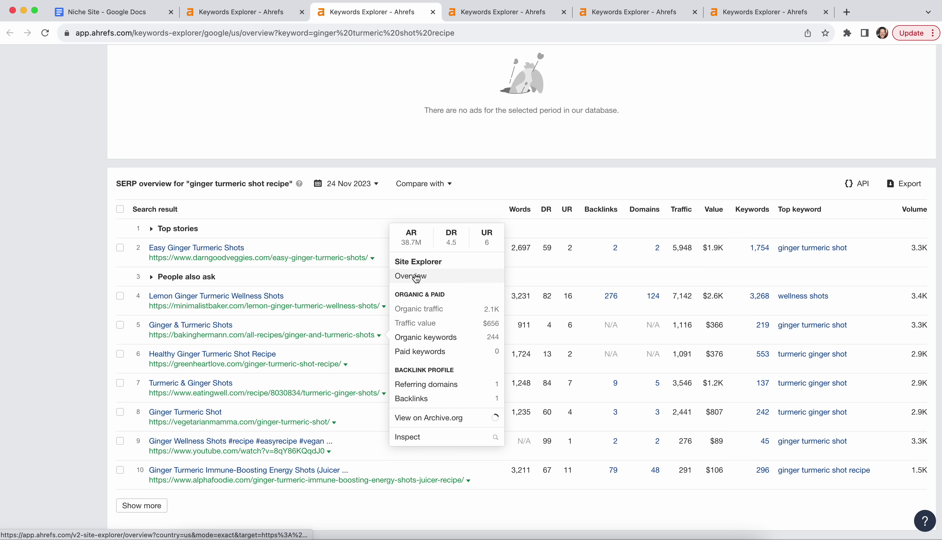
Open the Site Explorer overview for the bare bakinghermann.com domain.
{"action": "left_click", "coordinate": [416, 279]}
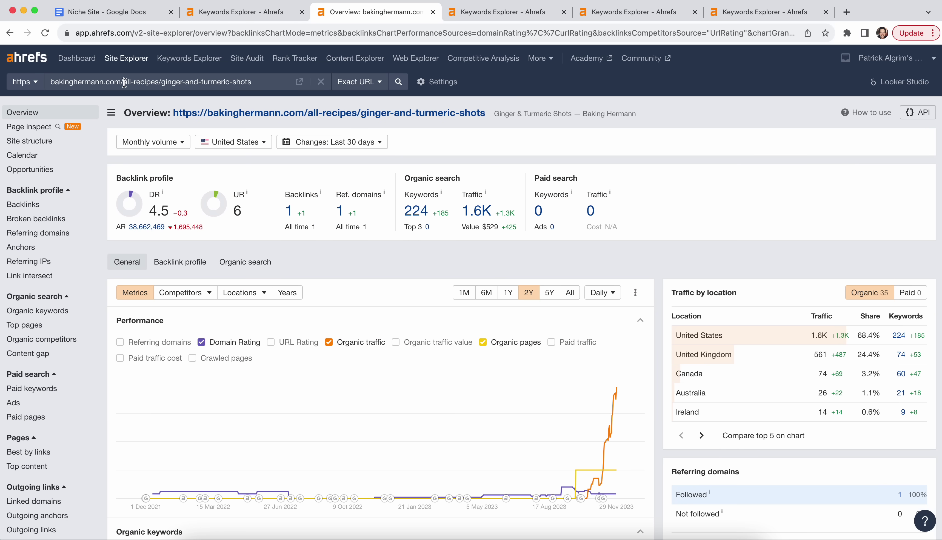
{"action": "left_click_drag", "start_coordinate": [124, 82], "coordinate": [256, 79]}
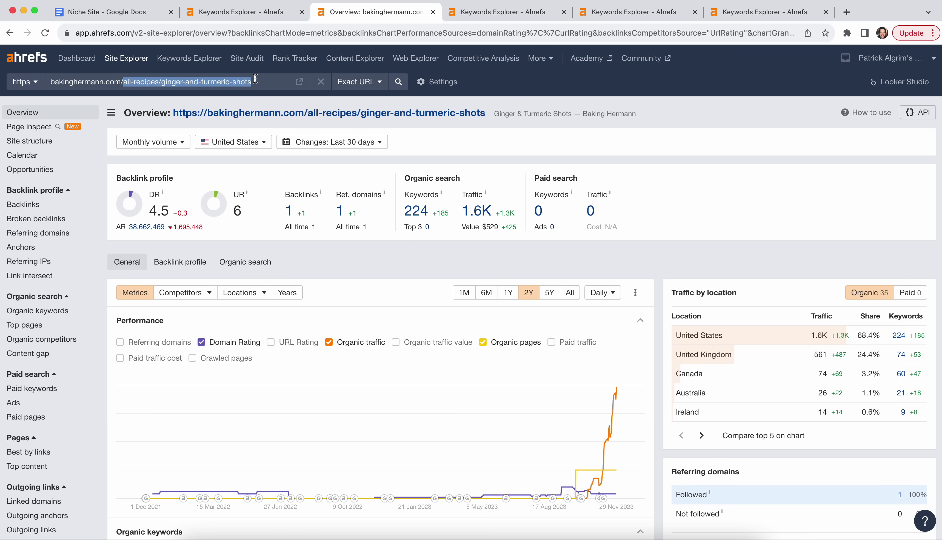
{"action": "key", "text": "BackSpace"}
{"action": "key", "text": "Return"}
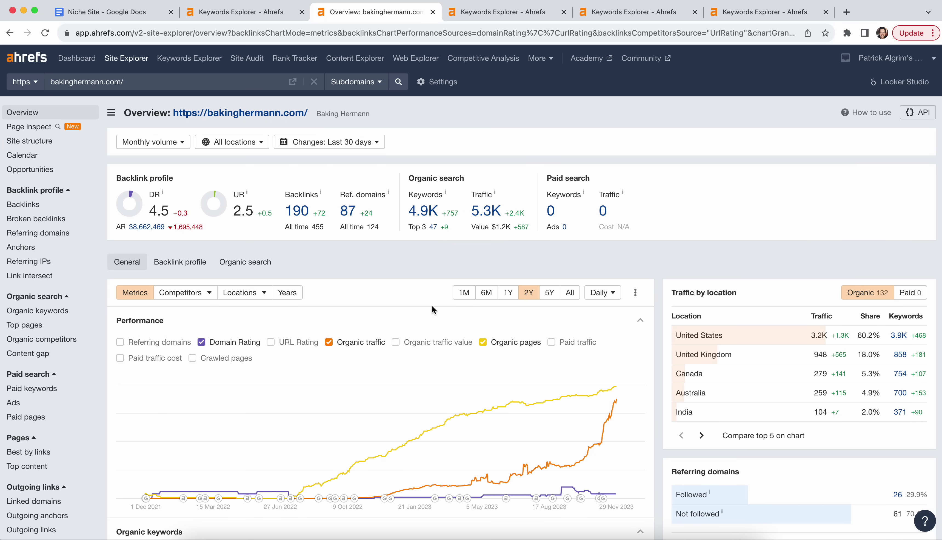
List the domain's 3,923 organic keywords and check crispy rice sandwich ranking first.
{"action": "left_click", "coordinate": [424, 211]}
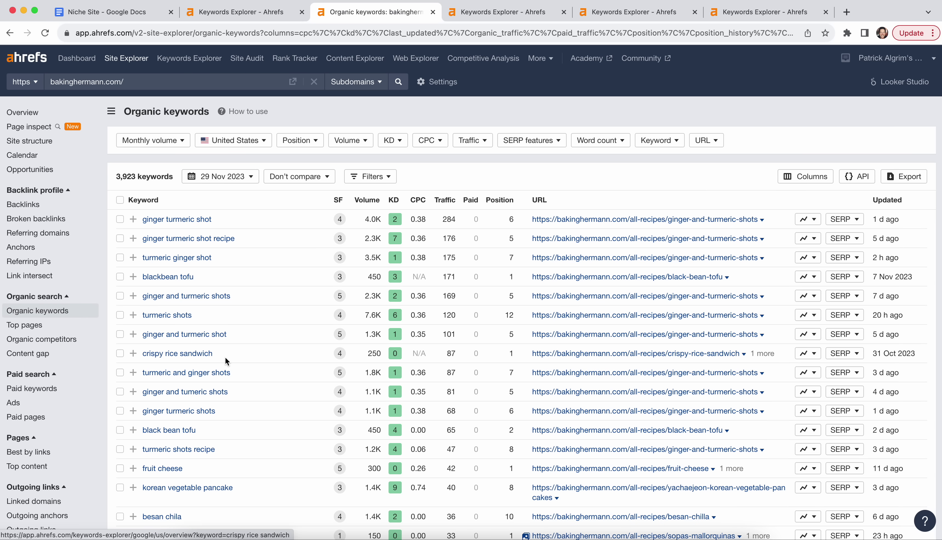
{"action": "left_click_drag", "start_coordinate": [146, 354], "coordinate": [400, 366]}
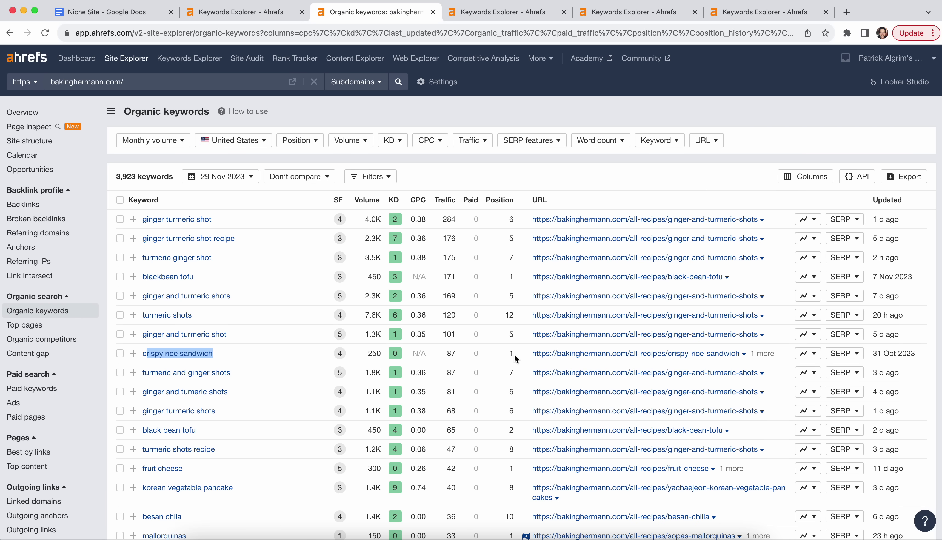
{"action": "left_click_drag", "start_coordinate": [518, 358], "coordinate": [509, 358]}
{"action": "left_click", "coordinate": [368, 360]}
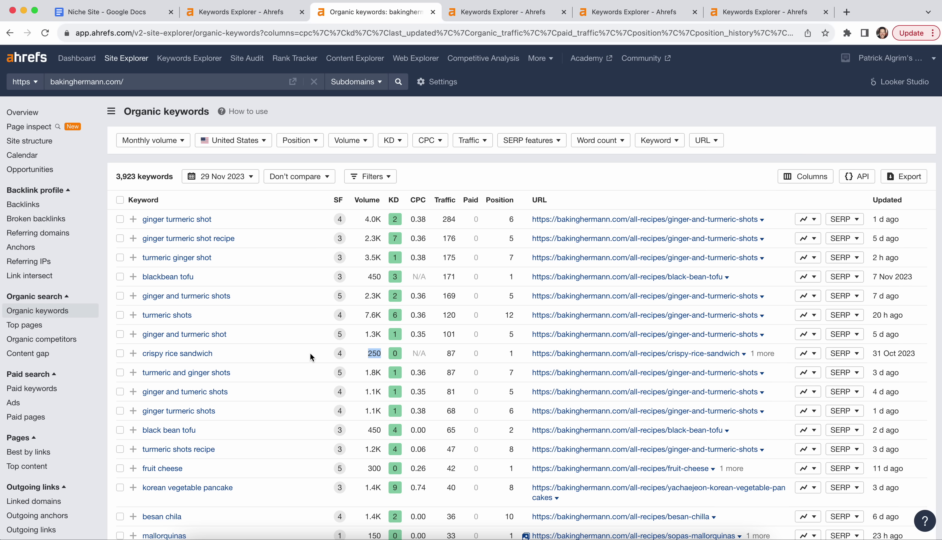
{"action": "scroll", "coordinate": [282, 353], "scroll_direction": "down", "scroll_amount": 3}
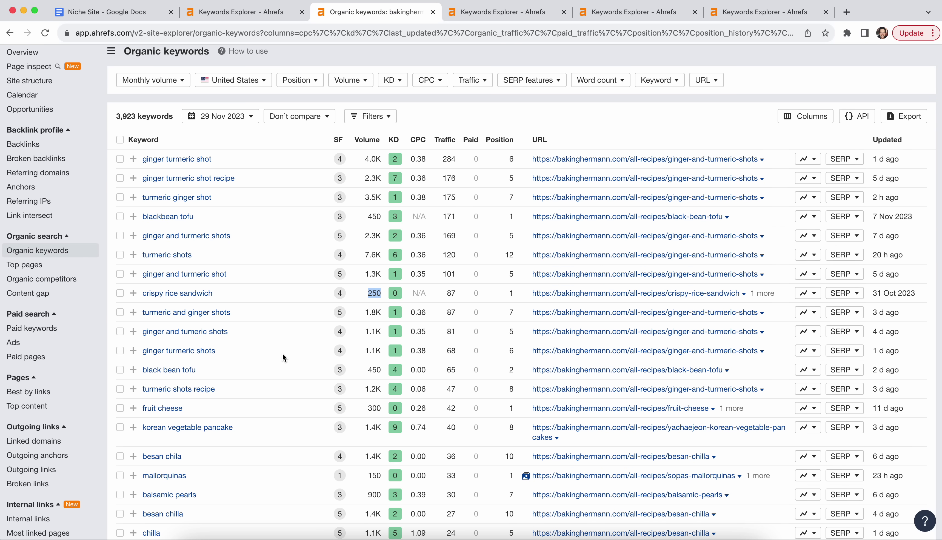
Show the french onion pasta recipe overview (KD 5, 1.1K volume) down to its SERP overview.
{"action": "left_click", "coordinate": [497, 12]}
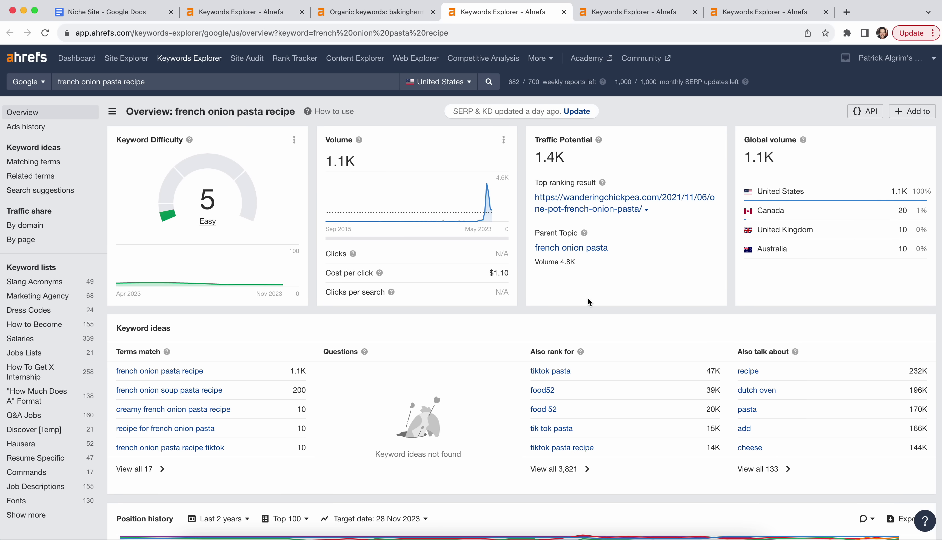
{"action": "scroll", "coordinate": [588, 302], "scroll_direction": "down", "scroll_amount": 20}
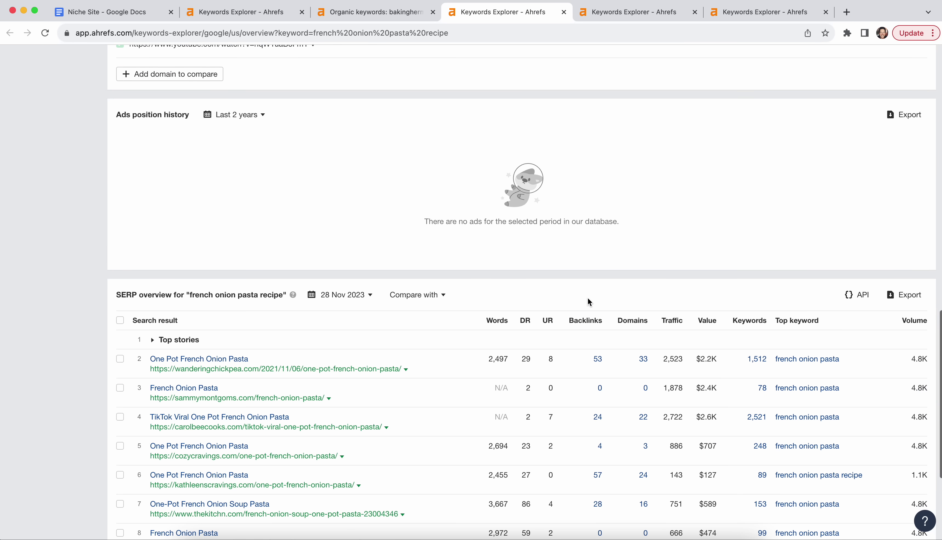
{"action": "scroll", "coordinate": [588, 302], "scroll_direction": "down", "scroll_amount": 2}
{"action": "scroll", "coordinate": [418, 344], "scroll_direction": "down", "scroll_amount": 2}
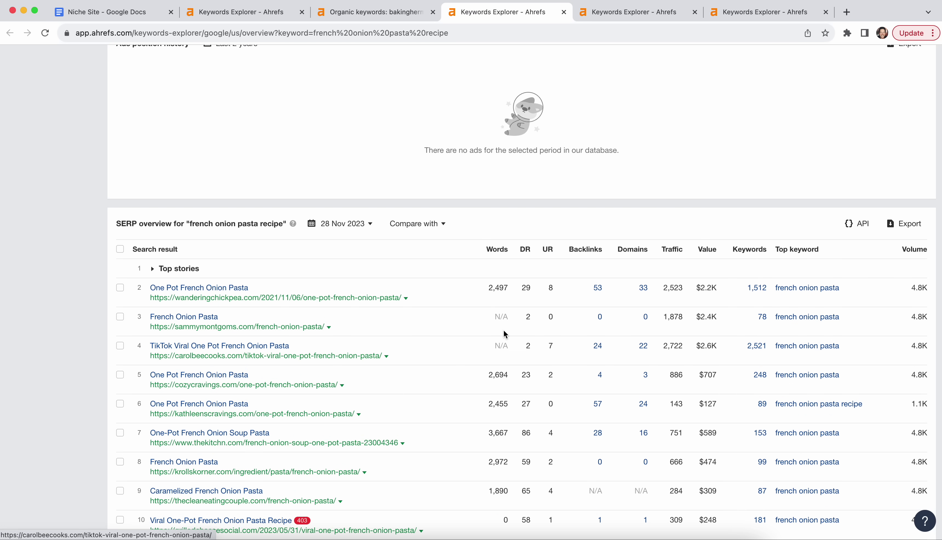
Load the Site Explorer overview for the whole carolbeecooks.com domain, from the row 4 result.
{"action": "left_click", "coordinate": [387, 356]}
{"action": "left_click", "coordinate": [426, 297]}
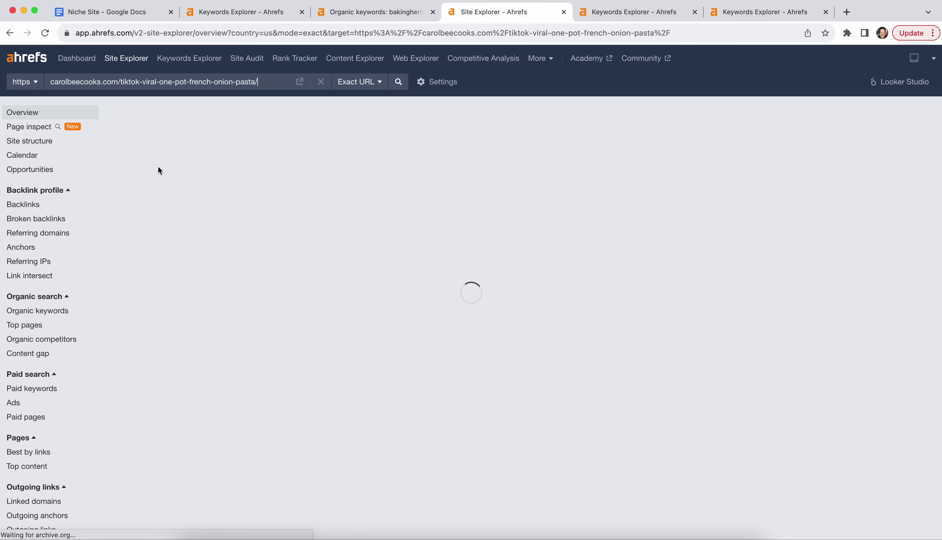
{"action": "left_click_drag", "start_coordinate": [120, 82], "coordinate": [266, 82]}
{"action": "key", "text": "BackSpace"}
{"action": "key", "text": "Return"}
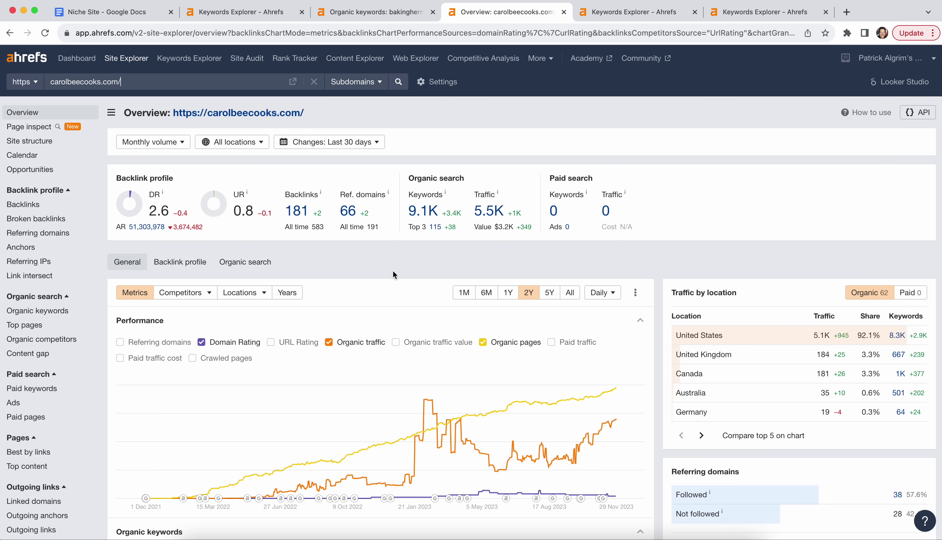
Open carolbeecooks.com's 8,261 organic keywords and highlight chicken tikka masala soup.
{"action": "left_click", "coordinate": [422, 210]}
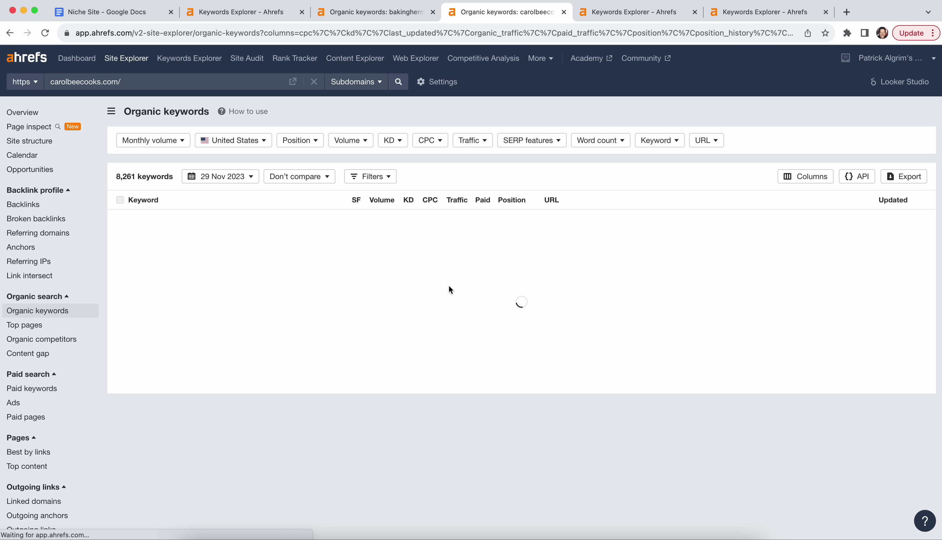
{"action": "scroll", "coordinate": [603, 227], "scroll_direction": "down", "scroll_amount": 3}
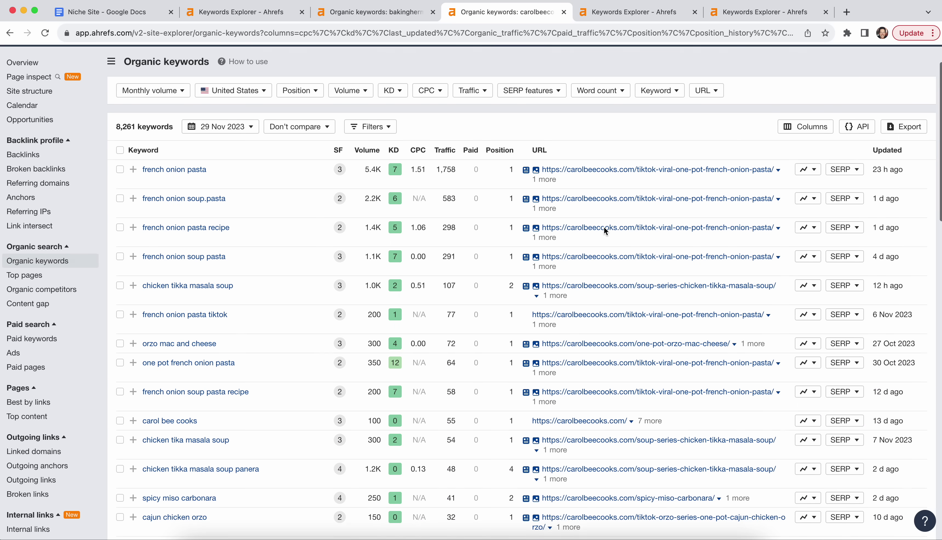
{"action": "scroll", "coordinate": [292, 234], "scroll_direction": "down", "scroll_amount": 3}
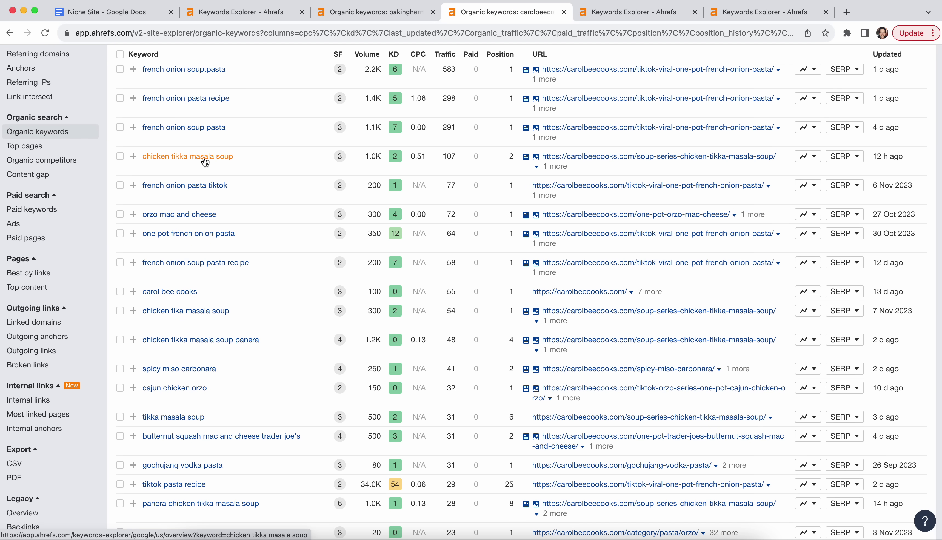
{"action": "left_click_drag", "start_coordinate": [240, 155], "coordinate": [142, 157]}
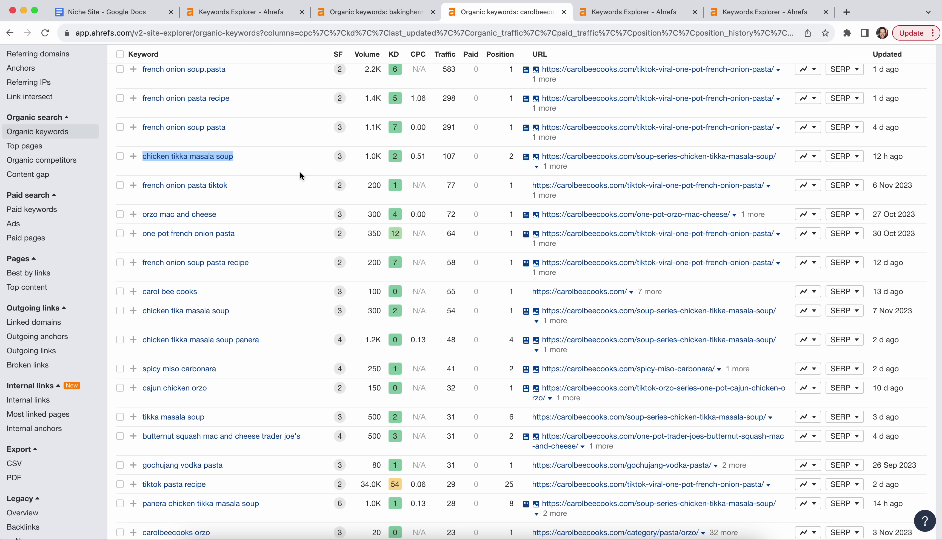
Return to the alabama hot pockets recipe overview and note the fourth result's DR of 3.
{"action": "left_click", "coordinate": [613, 15]}
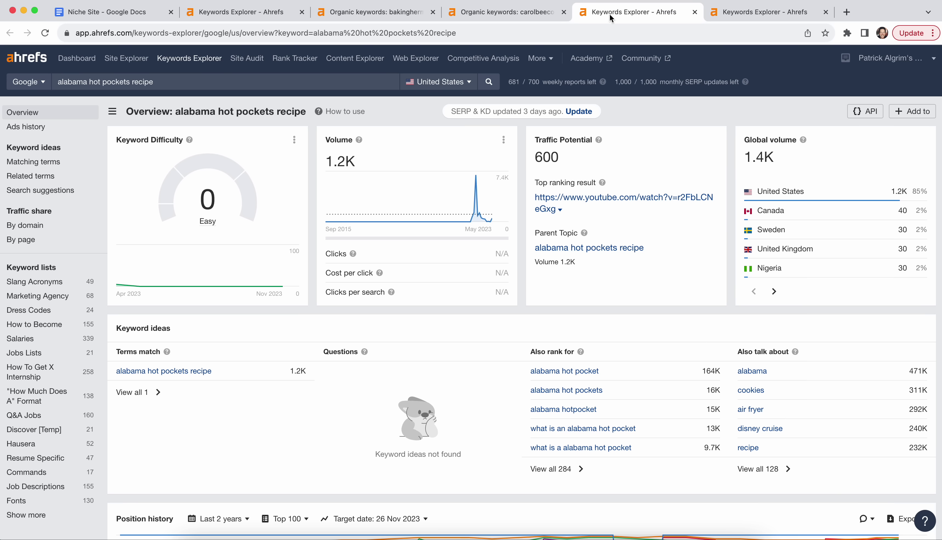
{"action": "scroll", "coordinate": [457, 307], "scroll_direction": "down", "scroll_amount": 15}
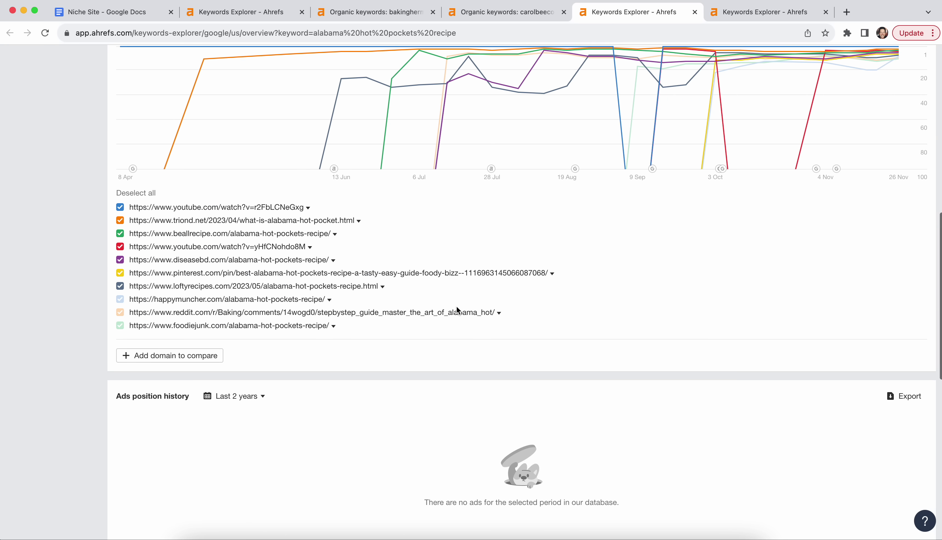
{"action": "scroll", "coordinate": [456, 307], "scroll_direction": "down", "scroll_amount": 6}
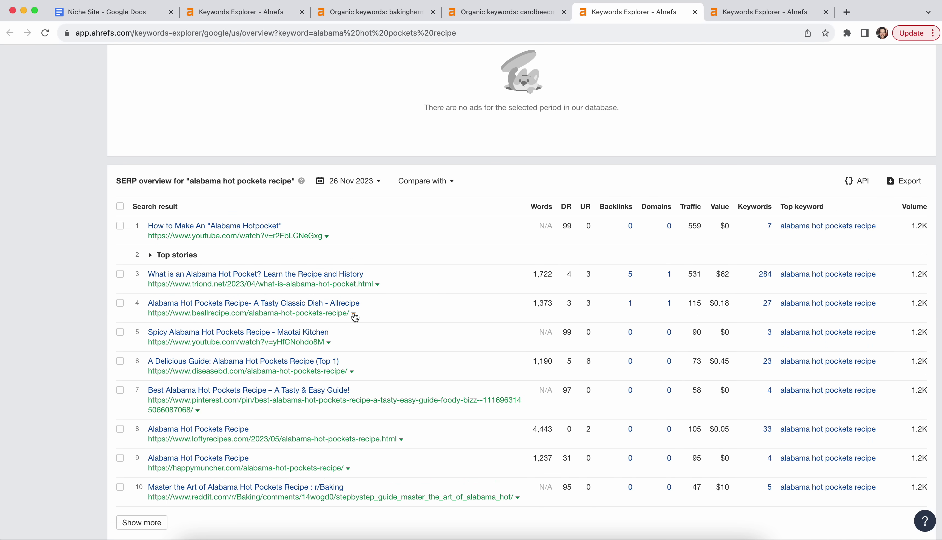
{"action": "double_click", "coordinate": [569, 303]}
Load the whole beallrecipe.com domain overview: DR 3.8, 971 backlinks, 1K keywords, 1.4K traffic.
{"action": "left_click", "coordinate": [354, 314]}
{"action": "left_click", "coordinate": [382, 252]}
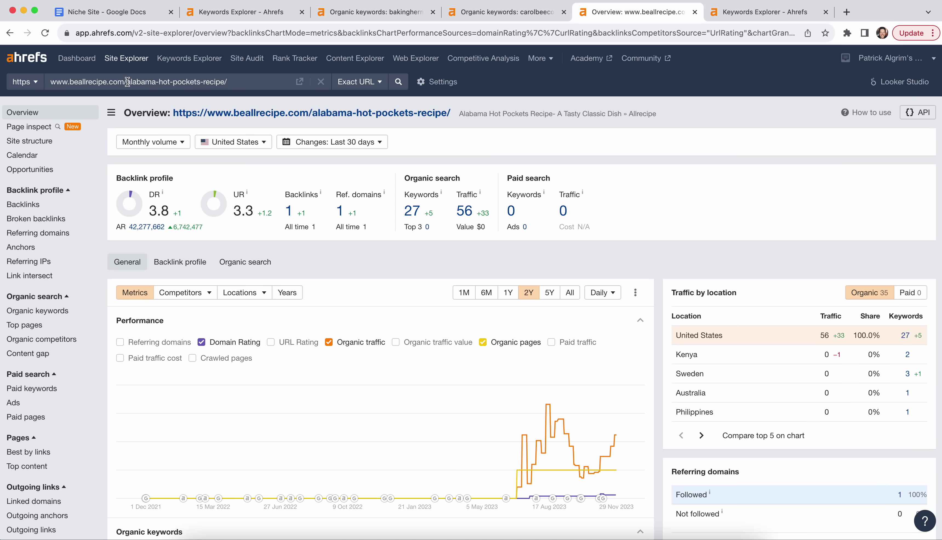
{"action": "left_click_drag", "start_coordinate": [127, 81], "coordinate": [297, 80]}
{"action": "key", "text": "super+c"}
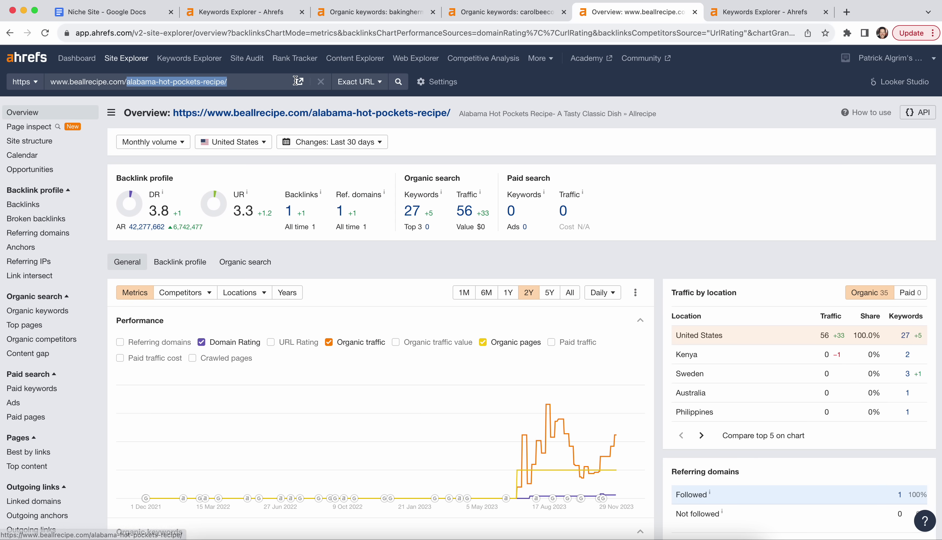
{"action": "key", "text": "BackSpace"}
{"action": "key", "text": "Return"}
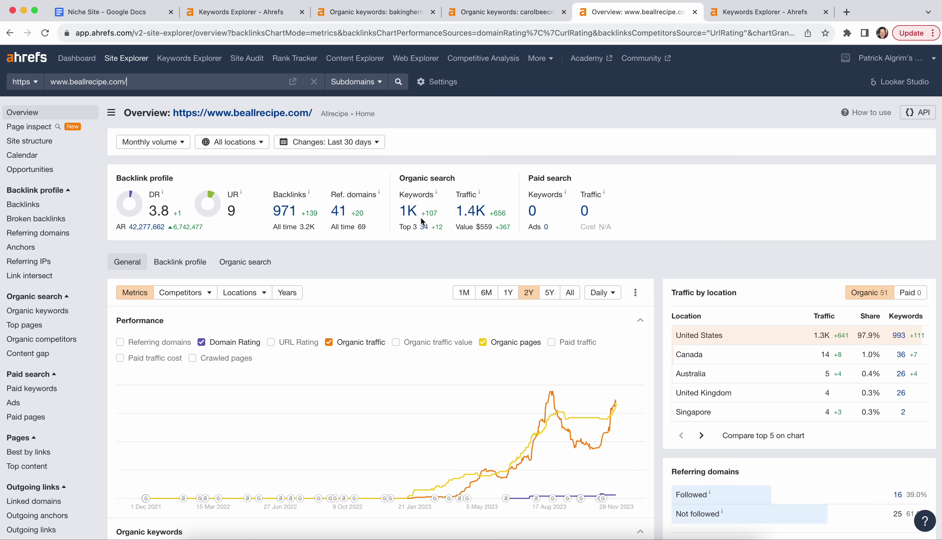
From the chicken and noodles SERP, load the whole leencuisine.com overview: DR 5, 15K keywords, 5.7K traffic.
{"action": "key", "text": "ctrl+Tab"}
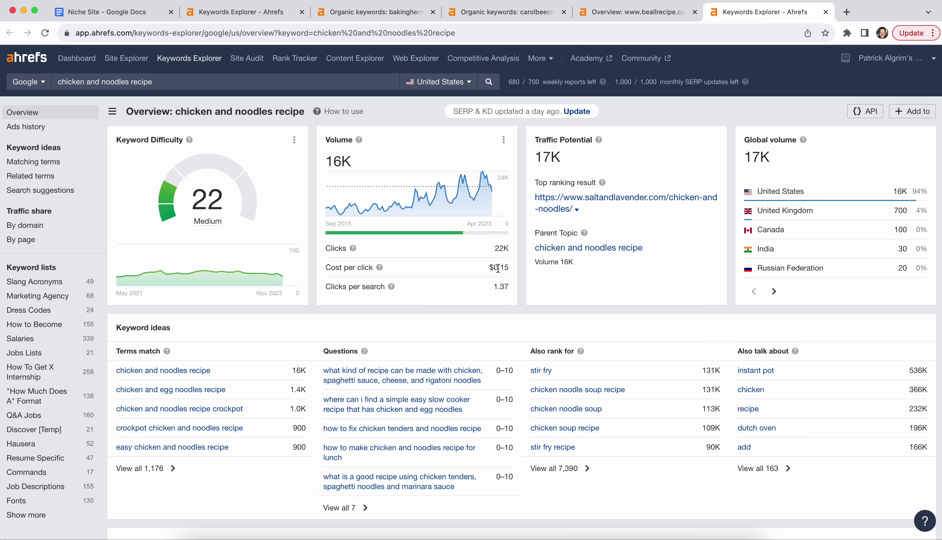
{"action": "scroll", "coordinate": [499, 273], "scroll_direction": "down", "scroll_amount": 6}
{"action": "scroll", "coordinate": [499, 273], "scroll_direction": "down", "scroll_amount": 15}
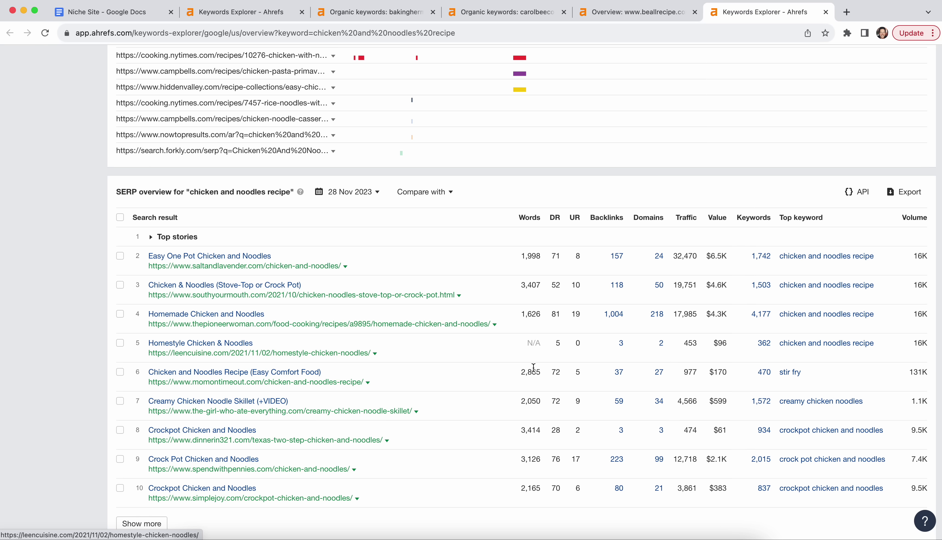
{"action": "left_click", "coordinate": [375, 354]}
{"action": "left_click", "coordinate": [404, 295]}
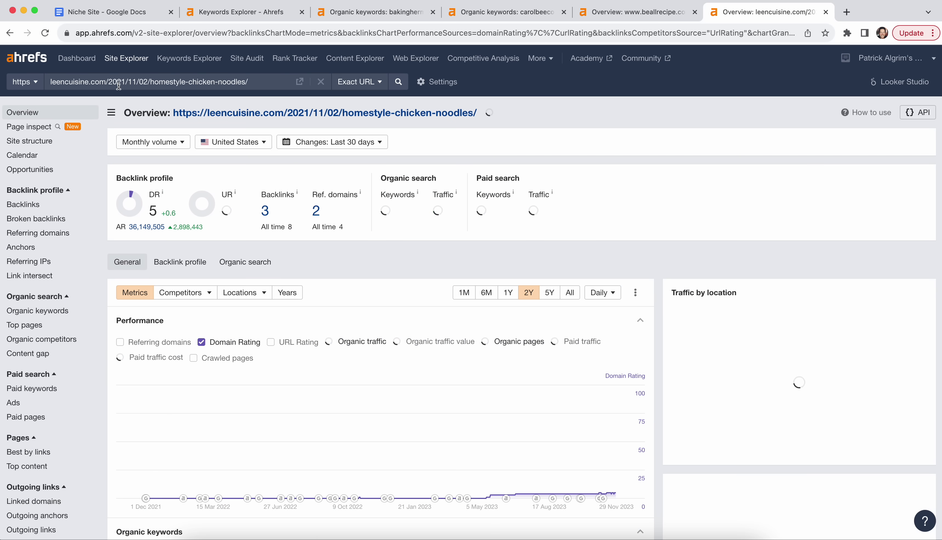
{"action": "left_click_drag", "start_coordinate": [109, 82], "coordinate": [258, 82]}
{"action": "key", "text": "BackSpace"}
{"action": "key", "text": "Return"}
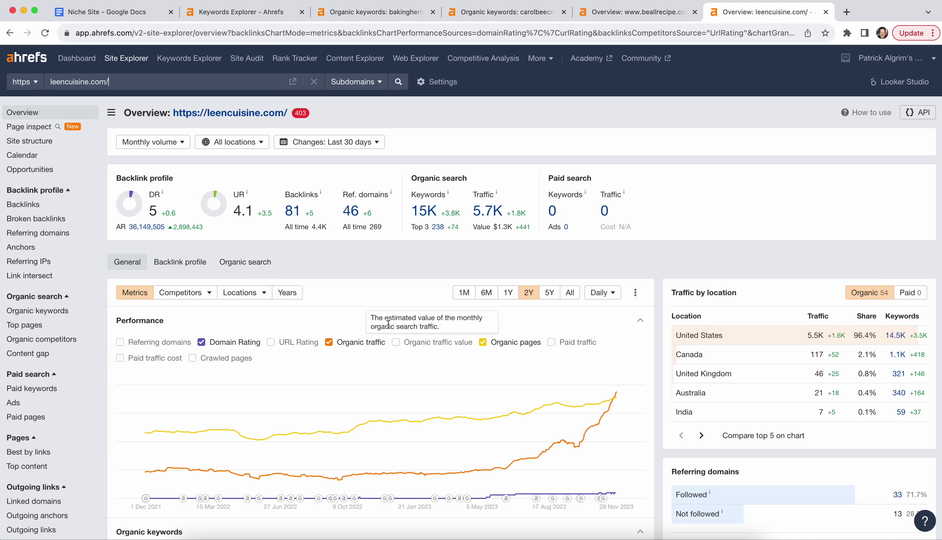
List leencuisine.com's 14,466 organic keywords, led by potato stroganoff, and browse down the table.
{"action": "left_click", "coordinate": [419, 213]}
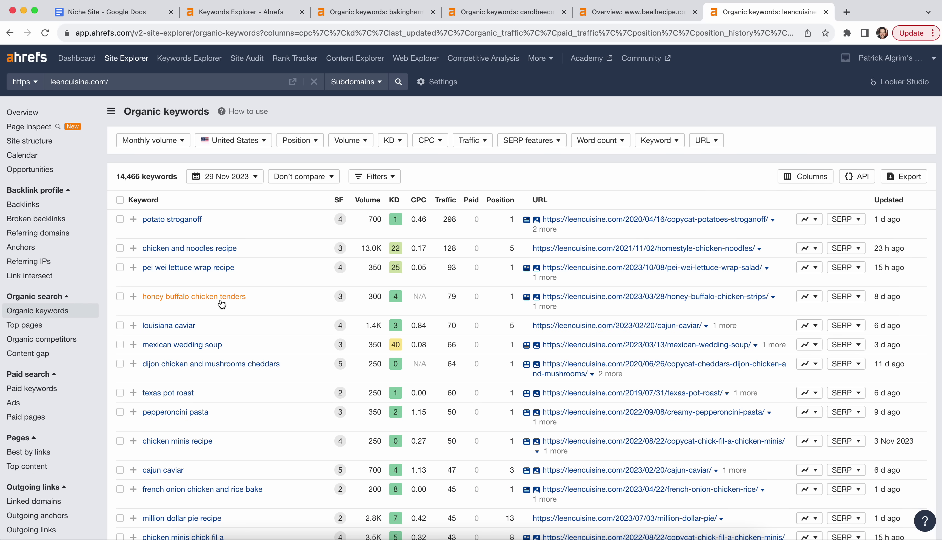
{"action": "left_click_drag", "start_coordinate": [267, 297], "coordinate": [141, 291]}
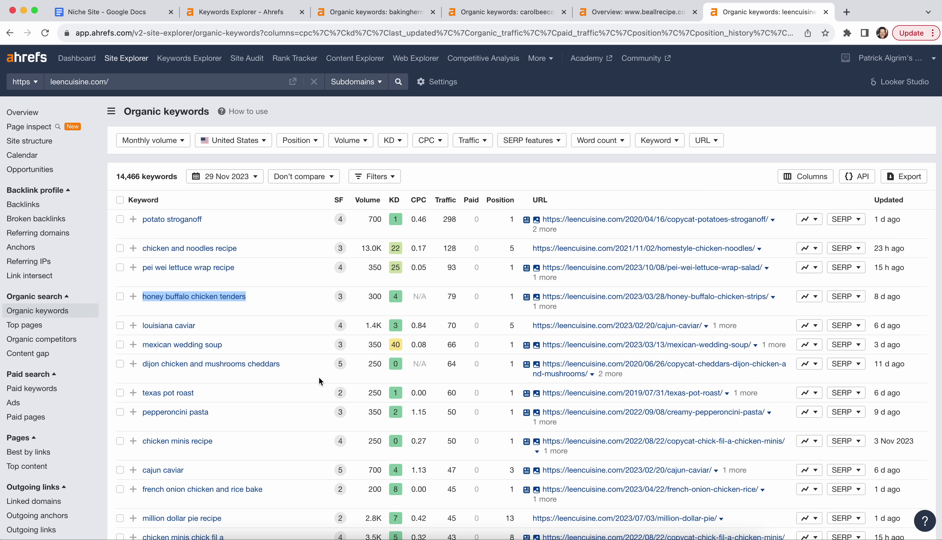
{"action": "scroll", "coordinate": [311, 337], "scroll_direction": "down", "scroll_amount": 5}
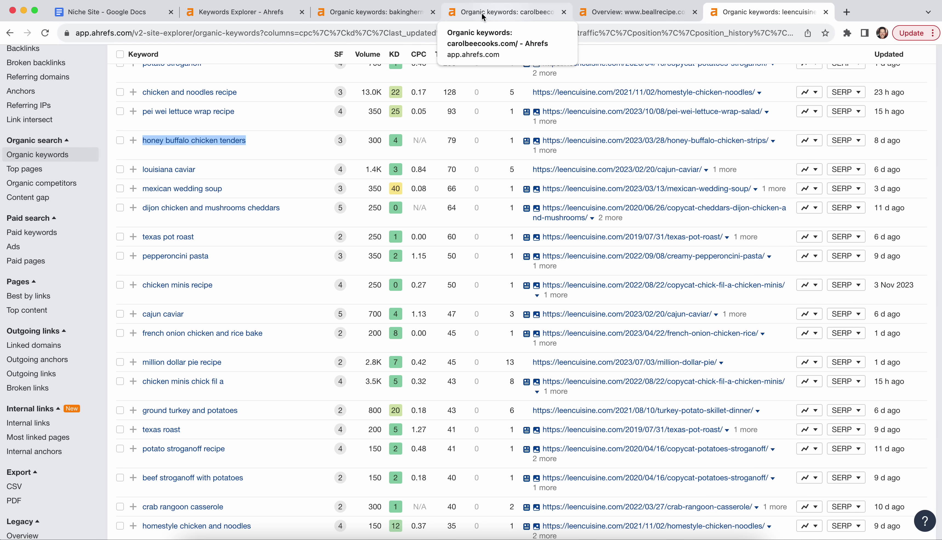
Analyse the exact alabama-hot-pockets-recipe page on beallrecipe.com: 27 keywords, 56 traffic.
{"action": "left_click", "coordinate": [260, 15]}
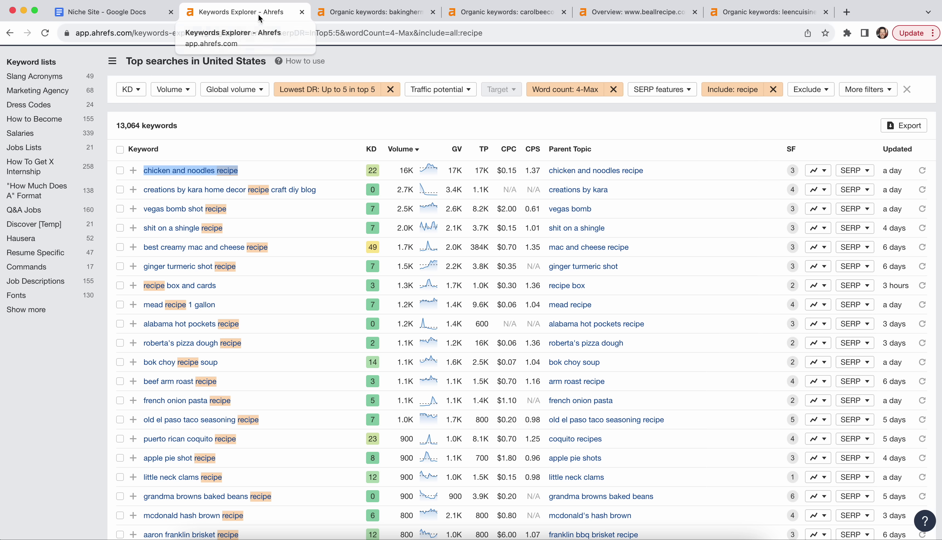
{"action": "left_click", "coordinate": [632, 15]}
{"action": "key", "text": "super+v"}
{"action": "key", "text": "Return"}
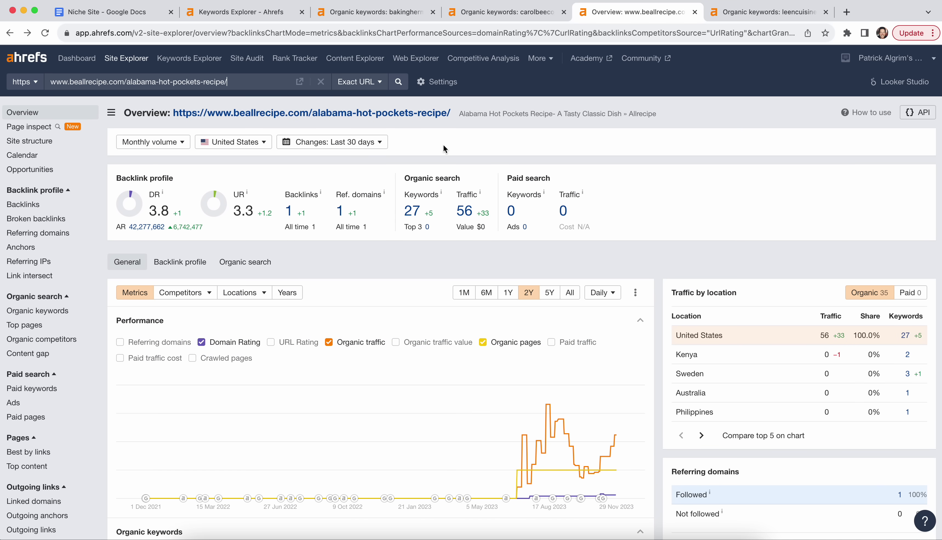
Open the live Alabama Hot Pockets page in a new tab and read down to its recipe card (8 servings, 178 kcal).
{"action": "left_click", "coordinate": [416, 113]}
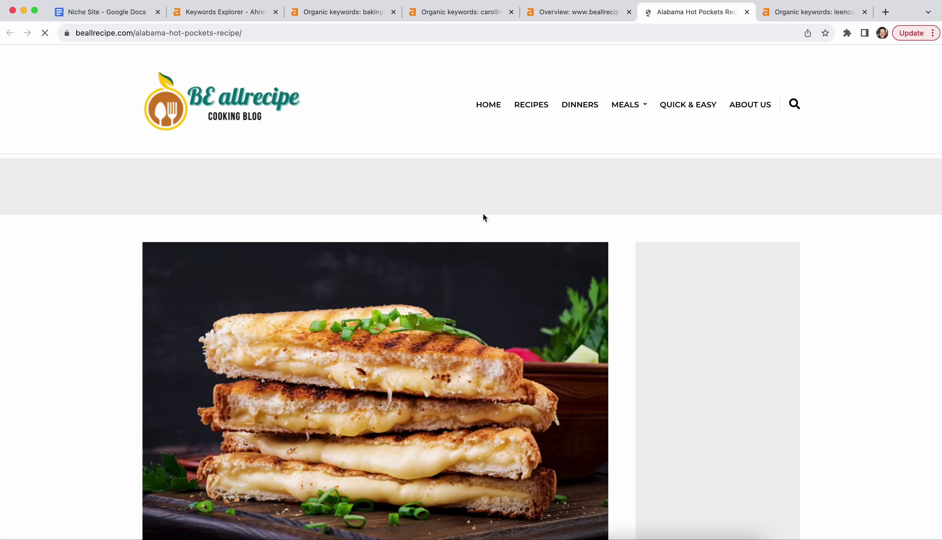
{"action": "scroll", "coordinate": [481, 191], "scroll_direction": "down", "scroll_amount": 10}
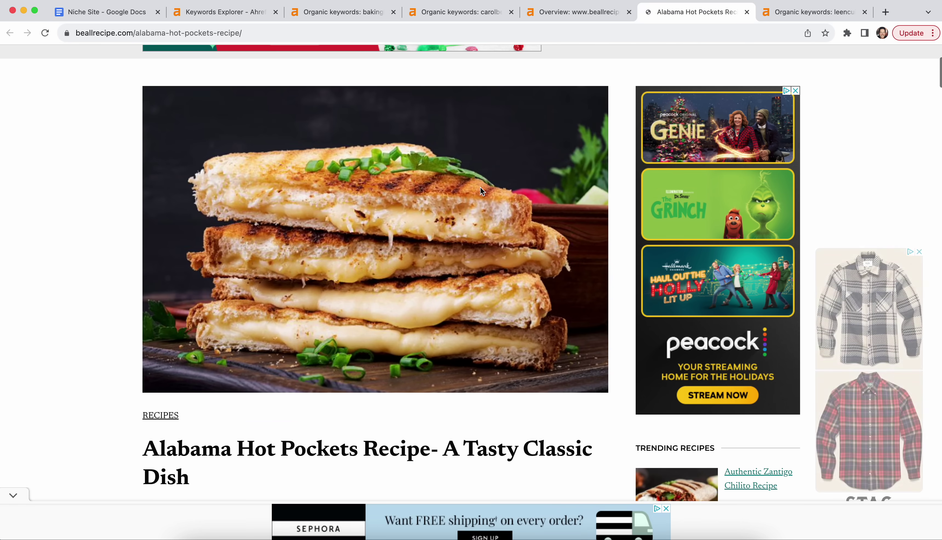
{"action": "scroll", "coordinate": [480, 191], "scroll_direction": "down", "scroll_amount": 5}
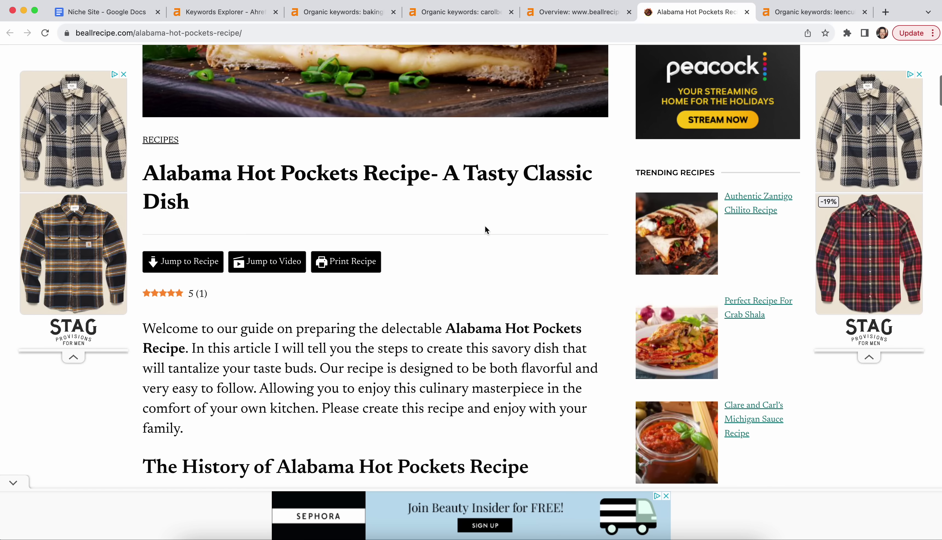
{"action": "scroll", "coordinate": [490, 251], "scroll_direction": "down", "scroll_amount": 2}
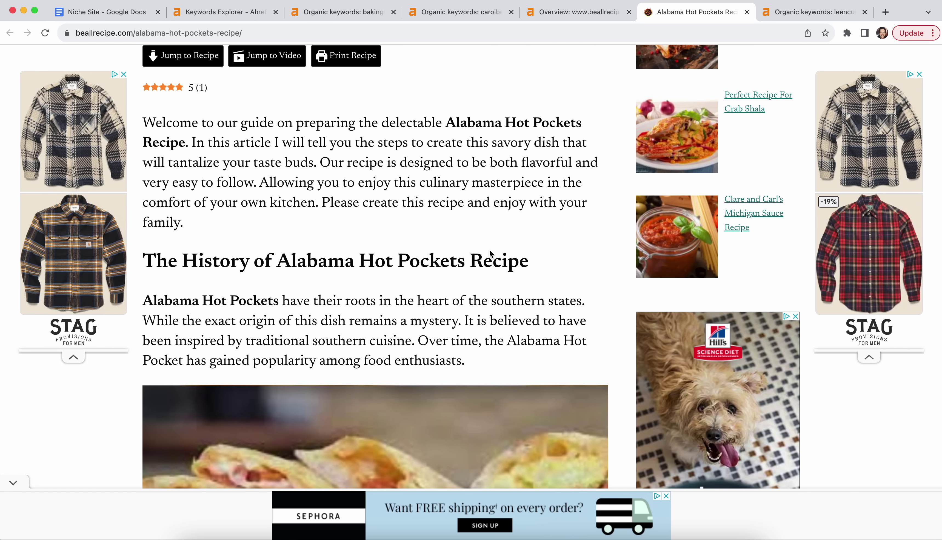
{"action": "scroll", "coordinate": [489, 253], "scroll_direction": "down", "scroll_amount": 1}
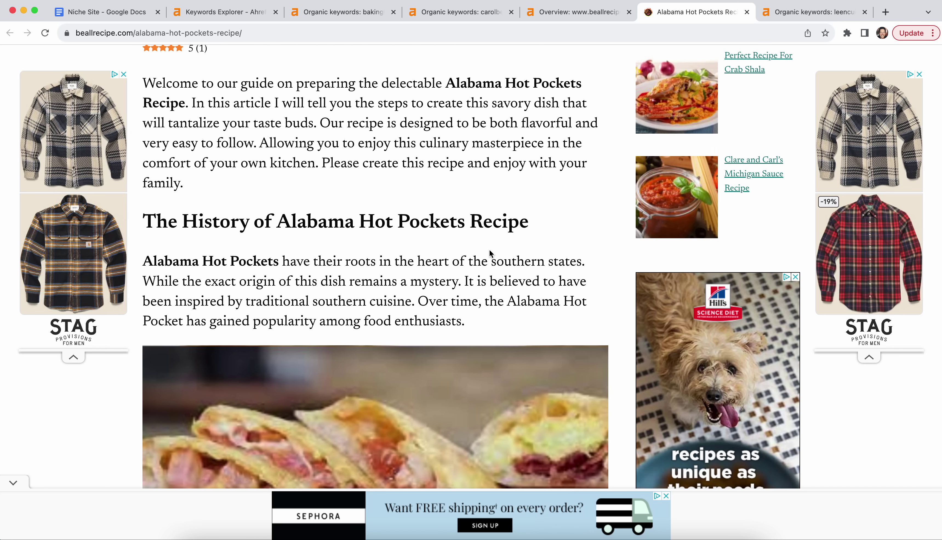
{"action": "scroll", "coordinate": [489, 253], "scroll_direction": "down", "scroll_amount": 10}
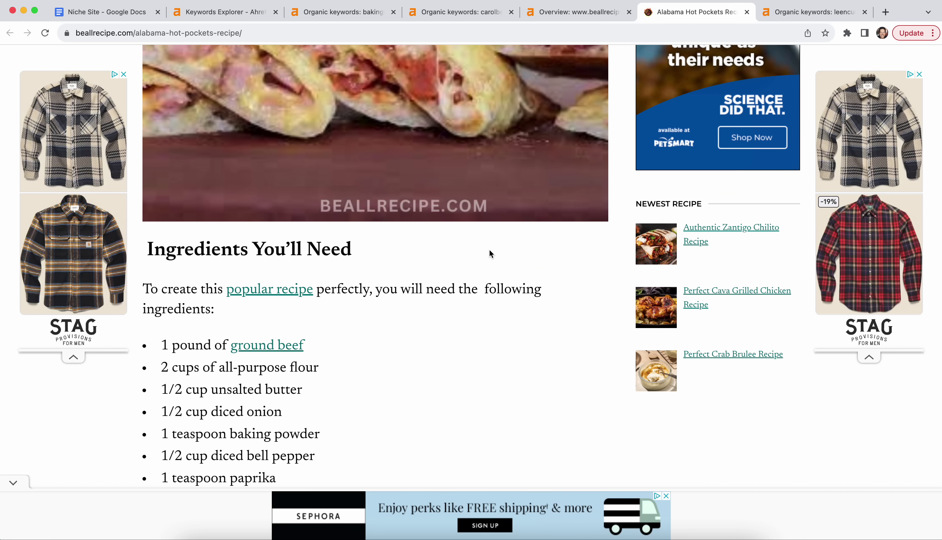
{"action": "scroll", "coordinate": [490, 254], "scroll_direction": "down", "scroll_amount": 3}
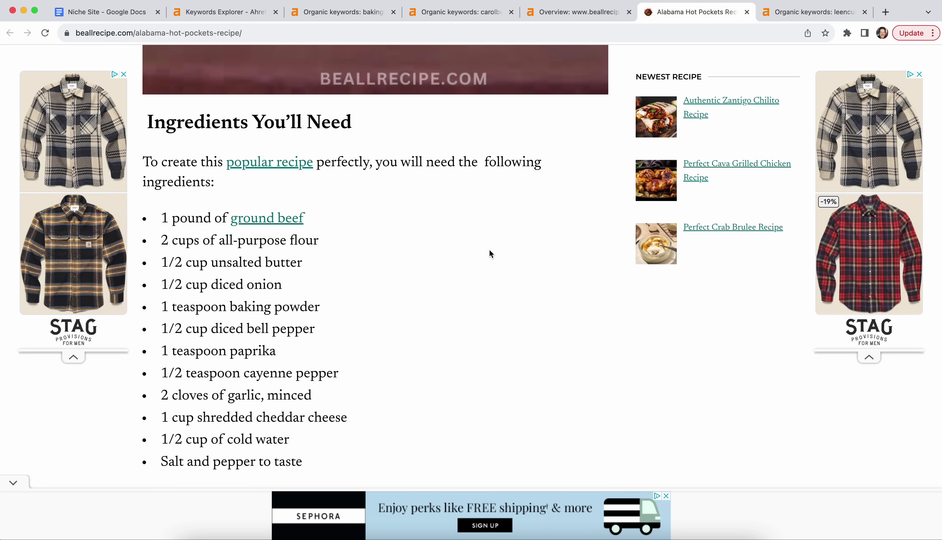
{"action": "scroll", "coordinate": [490, 252], "scroll_direction": "down", "scroll_amount": 3}
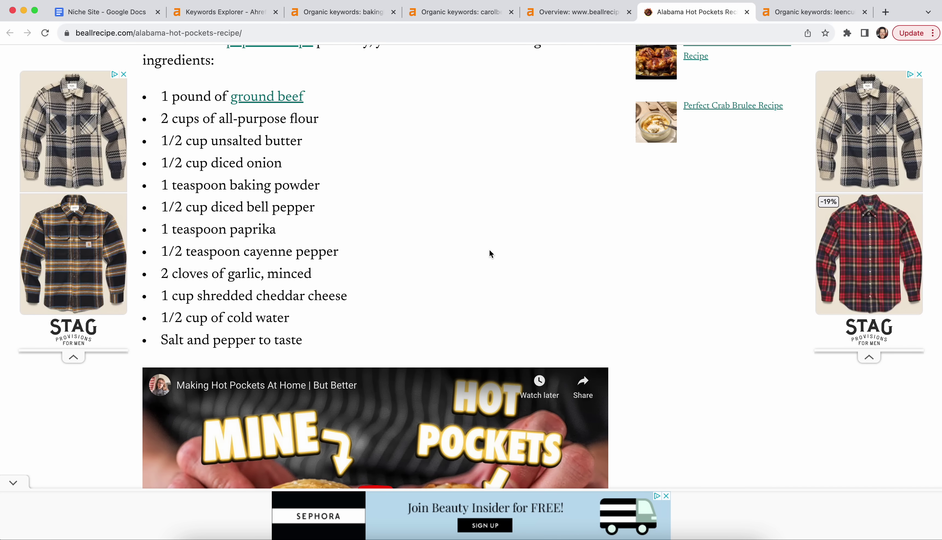
{"action": "scroll", "coordinate": [489, 250], "scroll_direction": "down", "scroll_amount": 10}
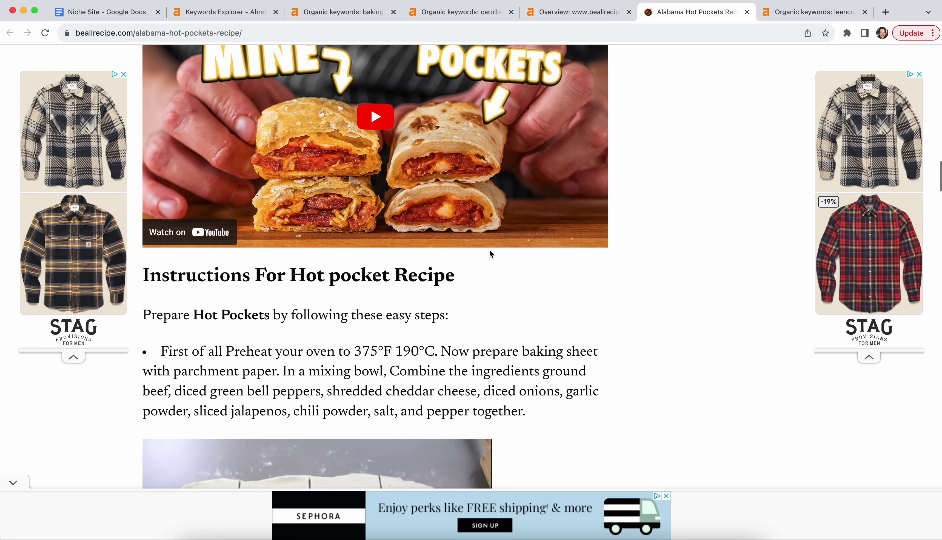
{"action": "scroll", "coordinate": [489, 250], "scroll_direction": "down", "scroll_amount": 2}
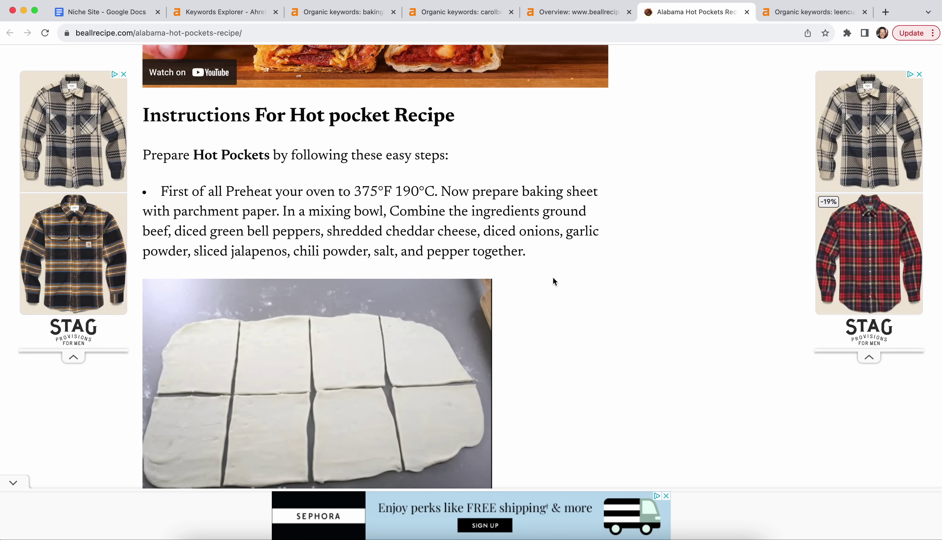
{"action": "scroll", "coordinate": [553, 278], "scroll_direction": "down", "scroll_amount": 10}
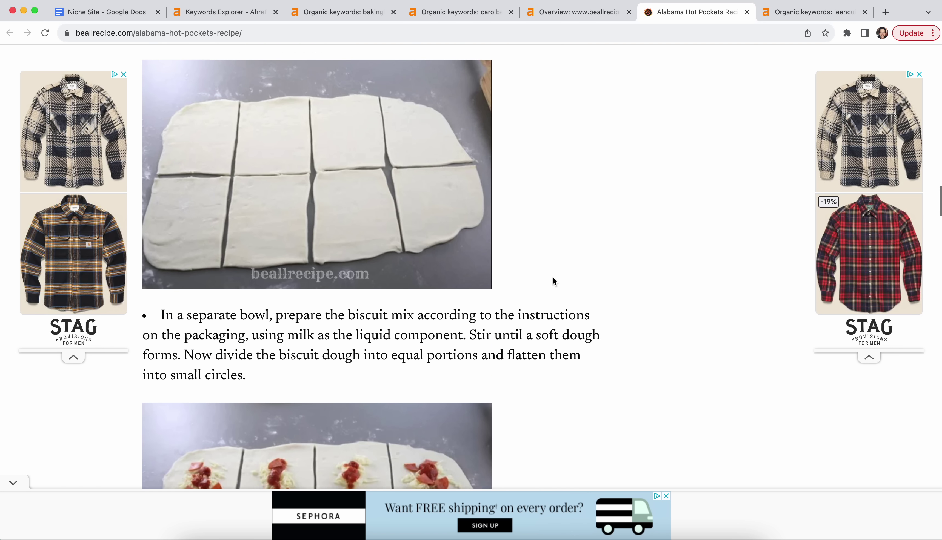
{"action": "scroll", "coordinate": [553, 278], "scroll_direction": "down", "scroll_amount": 15}
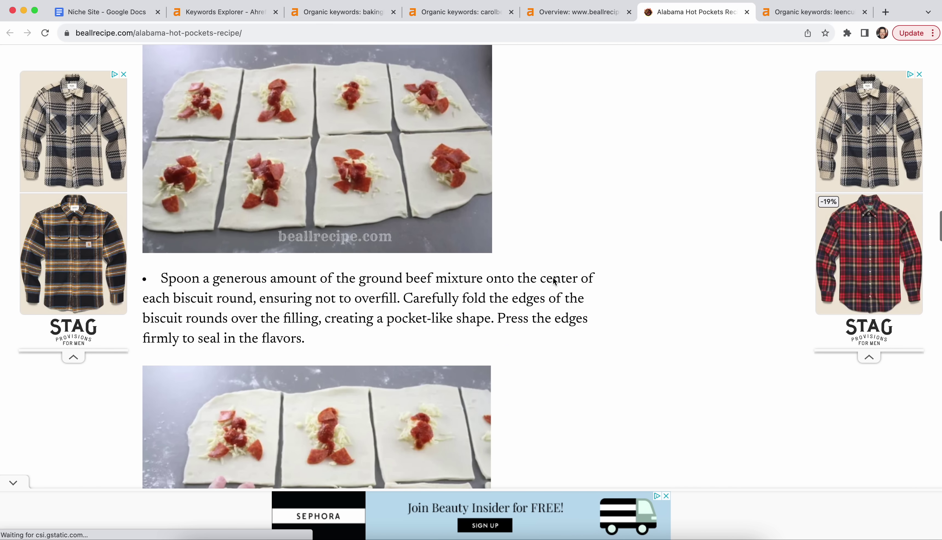
{"action": "scroll", "coordinate": [553, 279], "scroll_direction": "down", "scroll_amount": 20}
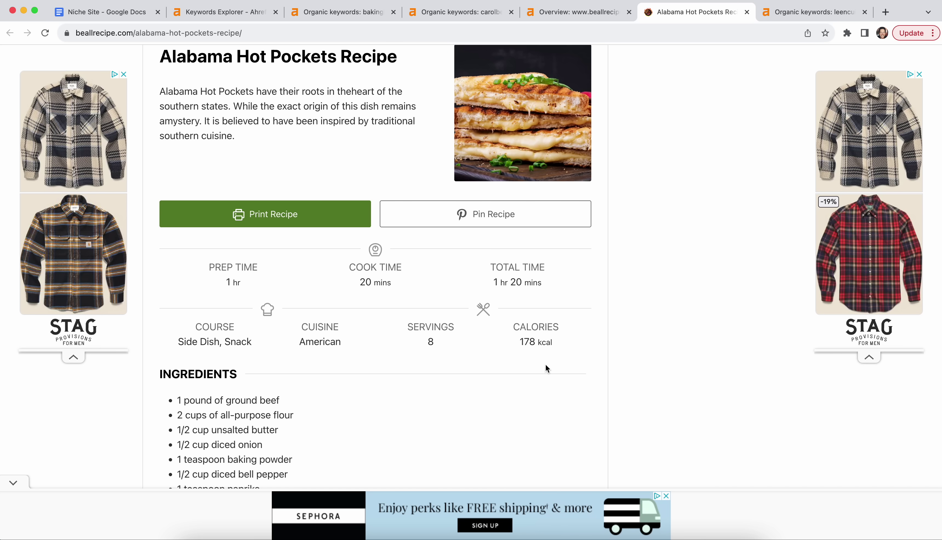
Scroll back up the Alabama Hot Pockets page to the twelve-item Ingredients You'll Need list.
{"action": "scroll", "coordinate": [558, 330], "scroll_direction": "up", "scroll_amount": 1}
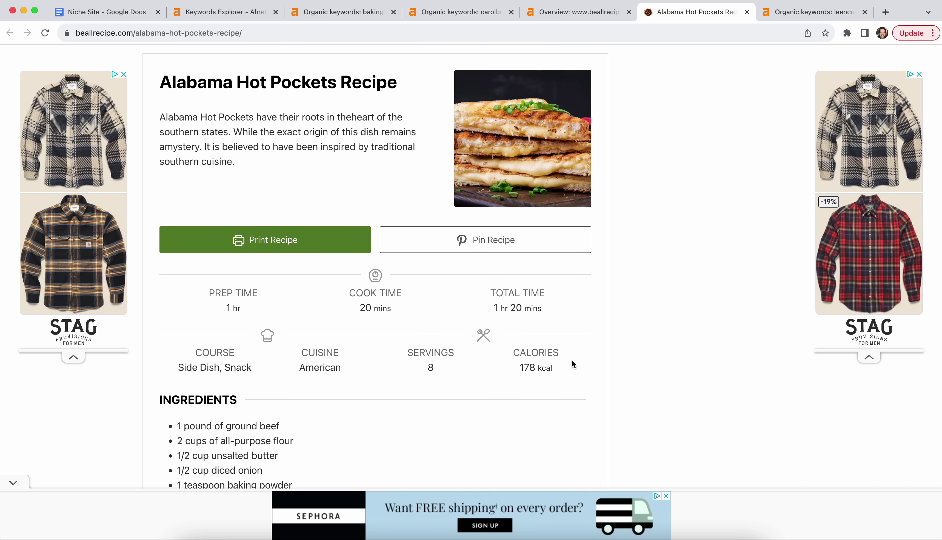
{"action": "scroll", "coordinate": [572, 361], "scroll_direction": "up", "scroll_amount": 1}
{"action": "scroll", "coordinate": [573, 362], "scroll_direction": "down", "scroll_amount": 12}
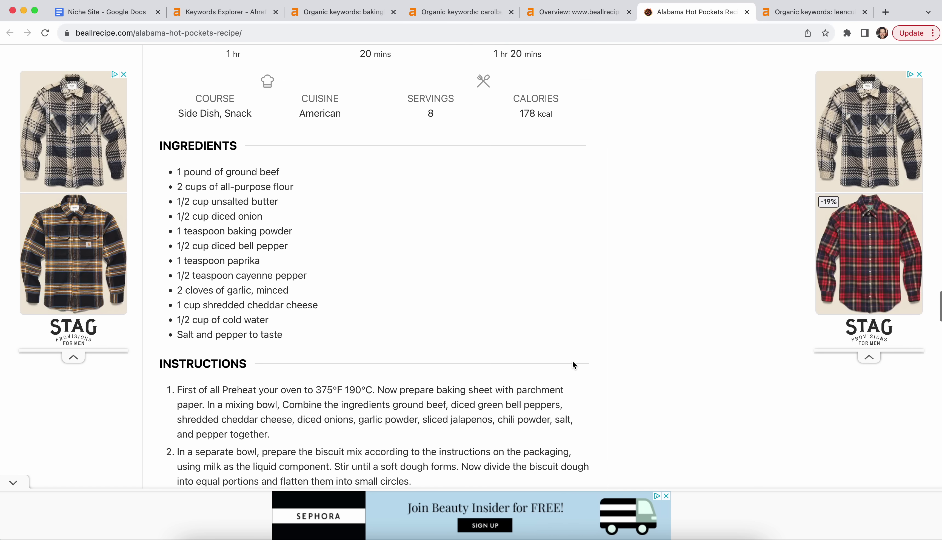
{"action": "scroll", "coordinate": [572, 361], "scroll_direction": "down", "scroll_amount": 4}
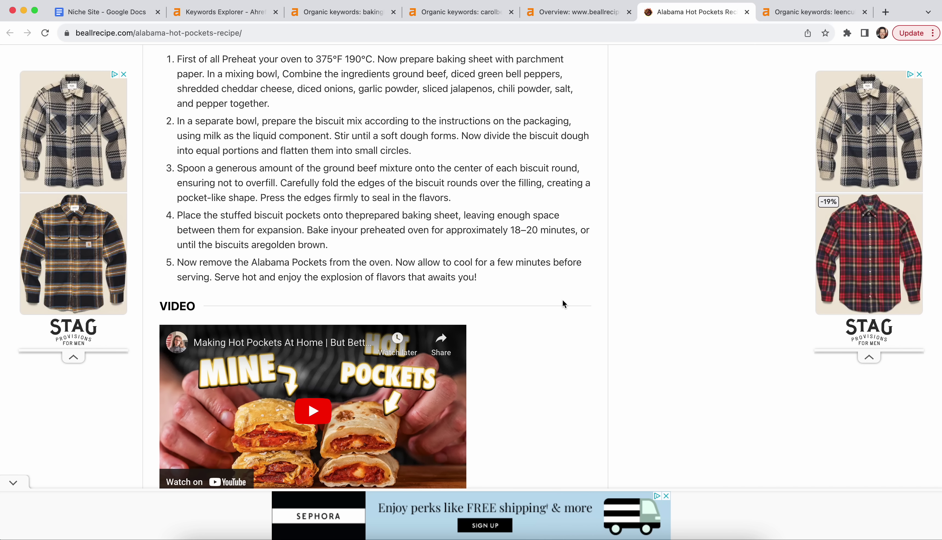
{"action": "scroll", "coordinate": [564, 306], "scroll_direction": "down", "scroll_amount": 2}
{"action": "scroll", "coordinate": [562, 300], "scroll_direction": "down", "scroll_amount": 3}
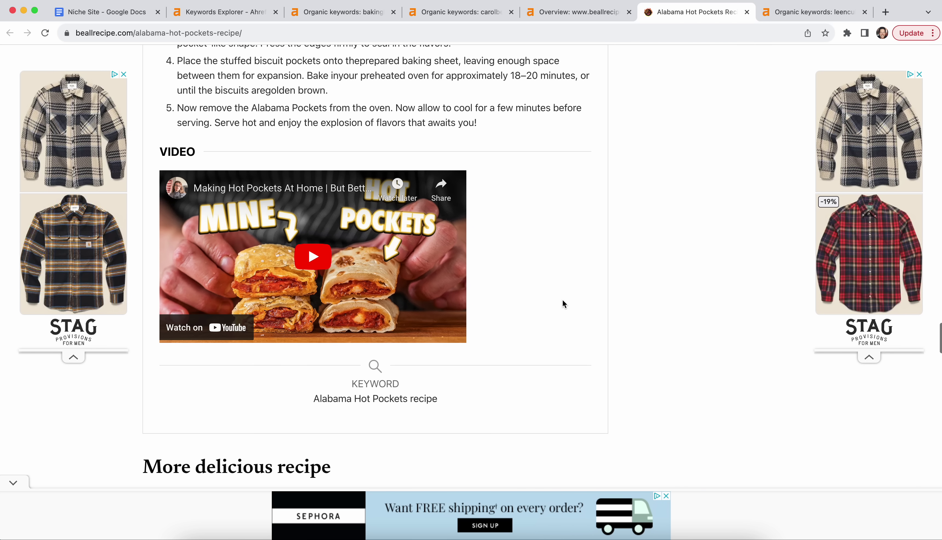
{"action": "scroll", "coordinate": [562, 299], "scroll_direction": "down", "scroll_amount": 3}
{"action": "scroll", "coordinate": [562, 299], "scroll_direction": "up", "scroll_amount": 12}
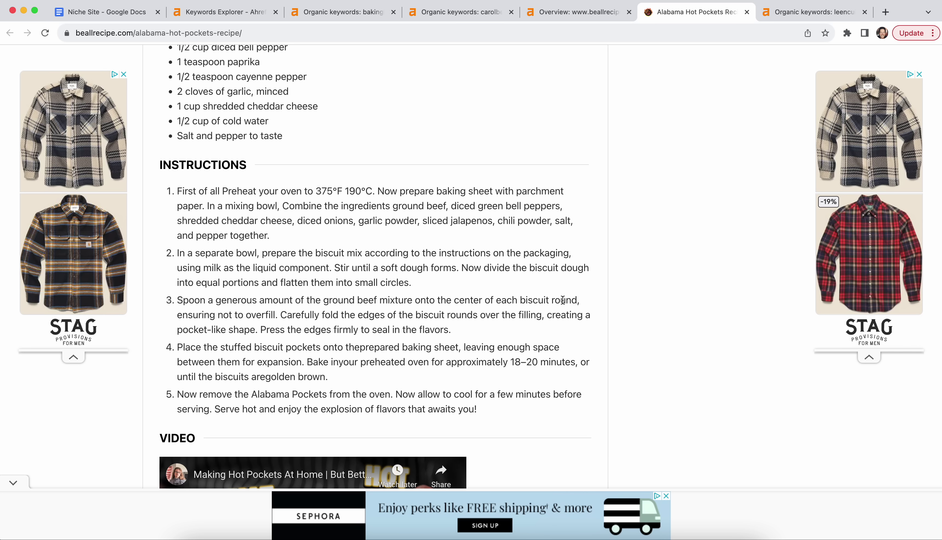
{"action": "scroll", "coordinate": [562, 300], "scroll_direction": "up", "scroll_amount": 3}
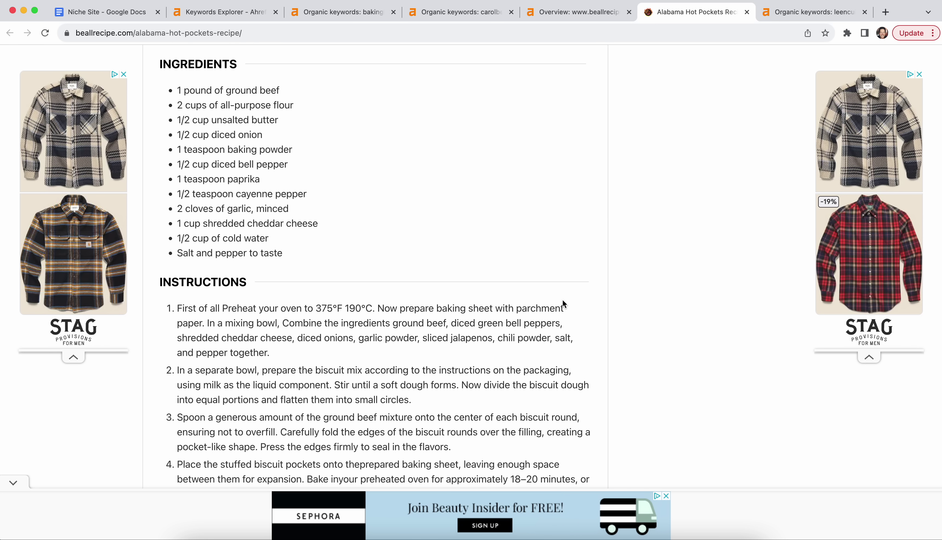
{"action": "scroll", "coordinate": [563, 301], "scroll_direction": "up", "scroll_amount": 6}
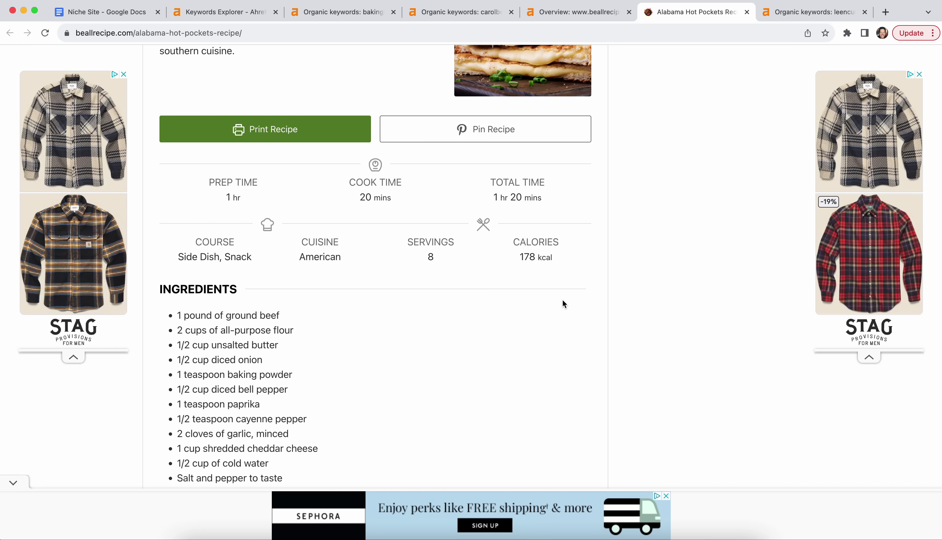
{"action": "scroll", "coordinate": [564, 303], "scroll_direction": "up", "scroll_amount": 20}
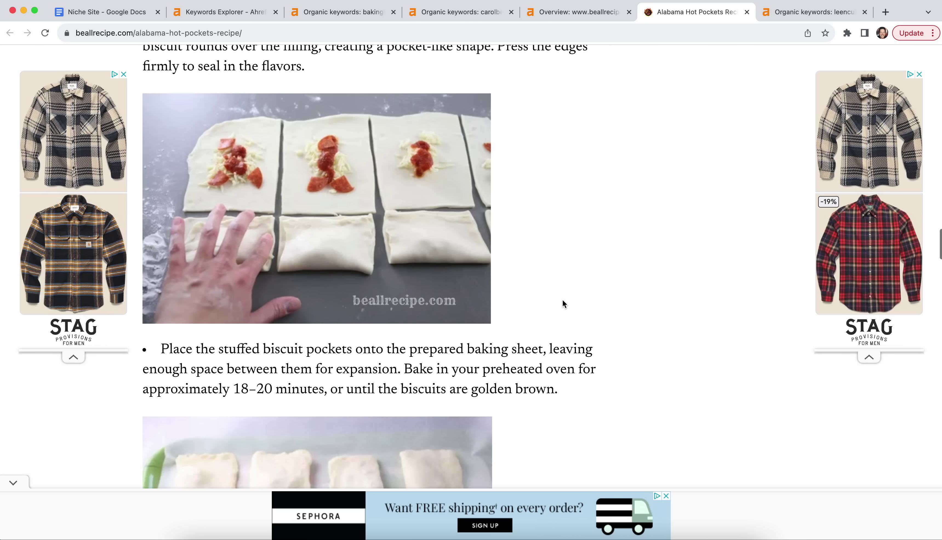
{"action": "scroll", "coordinate": [563, 299], "scroll_direction": "up", "scroll_amount": 12}
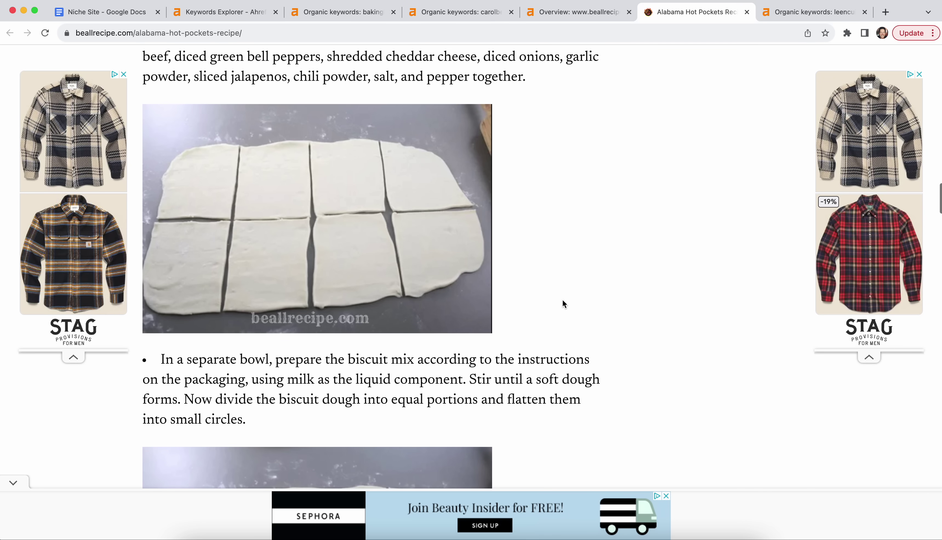
{"action": "scroll", "coordinate": [554, 233], "scroll_direction": "up", "scroll_amount": 13}
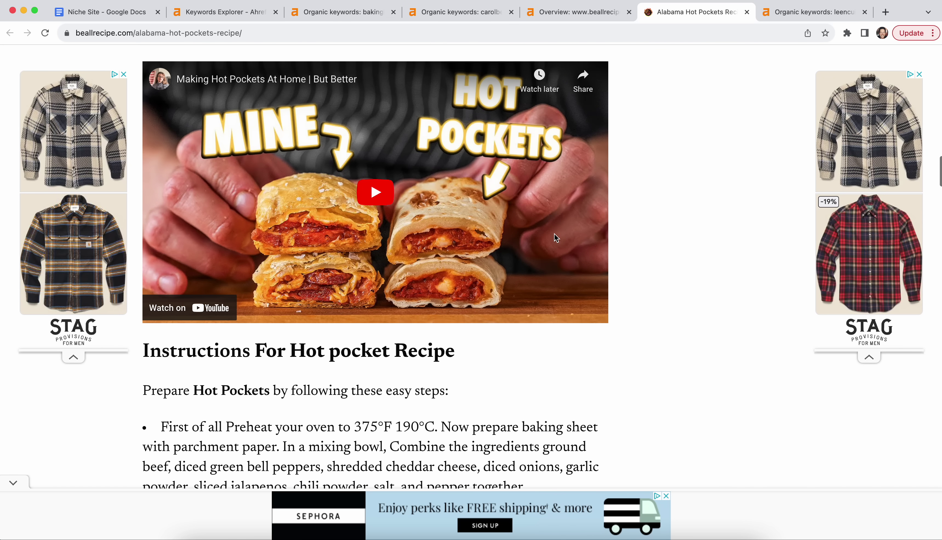
{"action": "scroll", "coordinate": [554, 235], "scroll_direction": "up", "scroll_amount": 5}
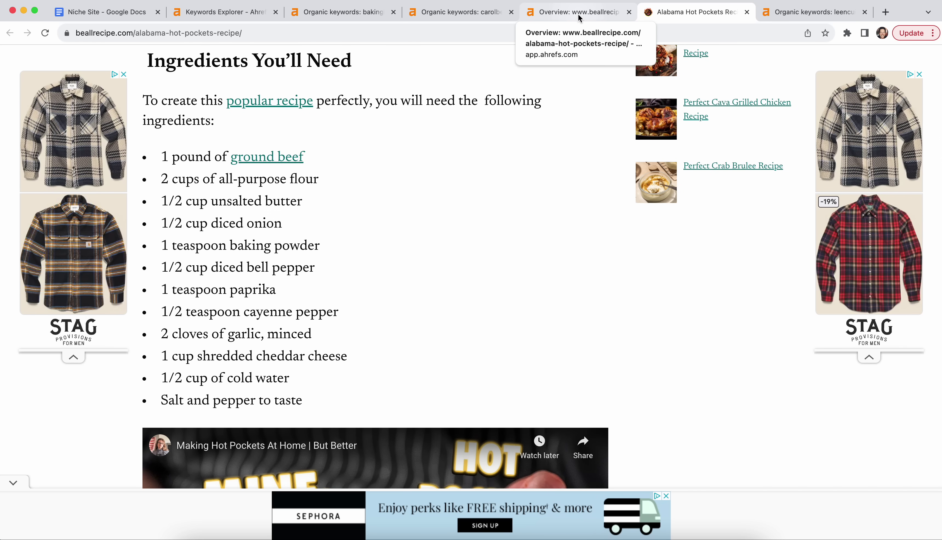
Glance at carolbeecooks' organic keywords, then go back to the 13,064-keyword Top searches list.
{"action": "left_click", "coordinate": [455, 12]}
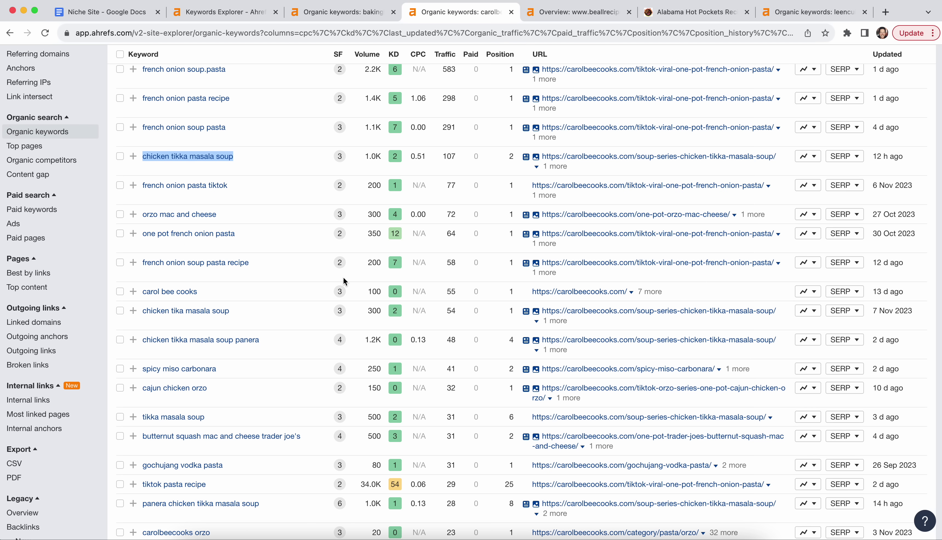
{"action": "scroll", "coordinate": [405, 333], "scroll_direction": "up", "scroll_amount": 4}
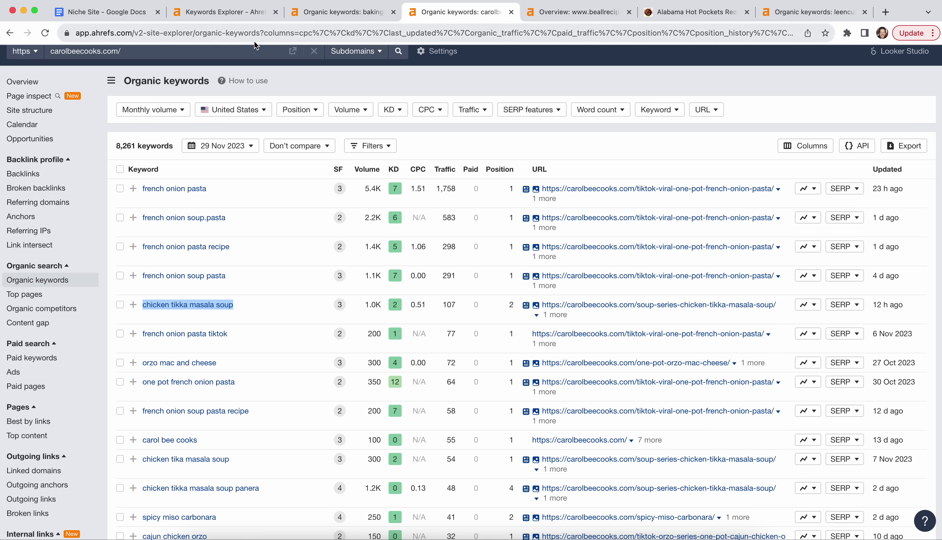
{"action": "left_click", "coordinate": [237, 16]}
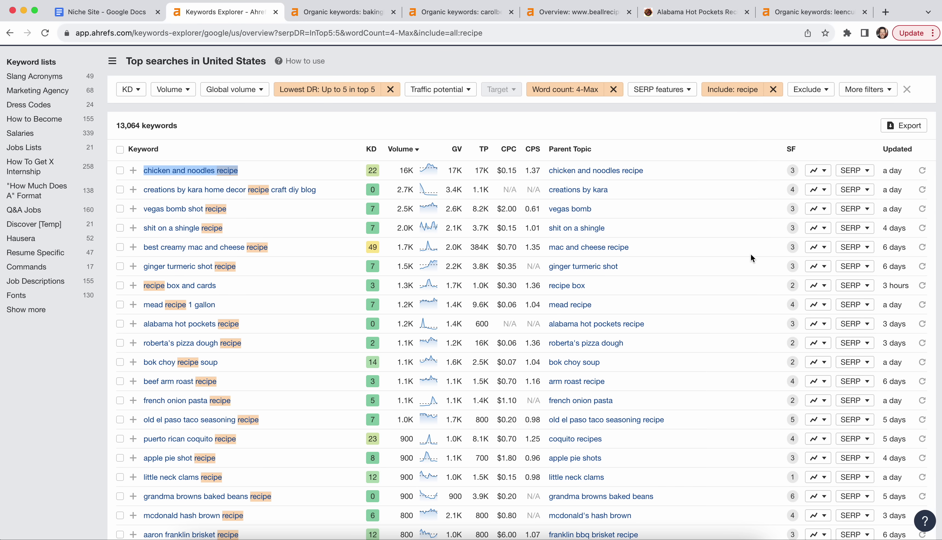
Open the old el paso taco seasoning recipe keyword overview in a new tab.
{"action": "right_click", "coordinate": [209, 422]}
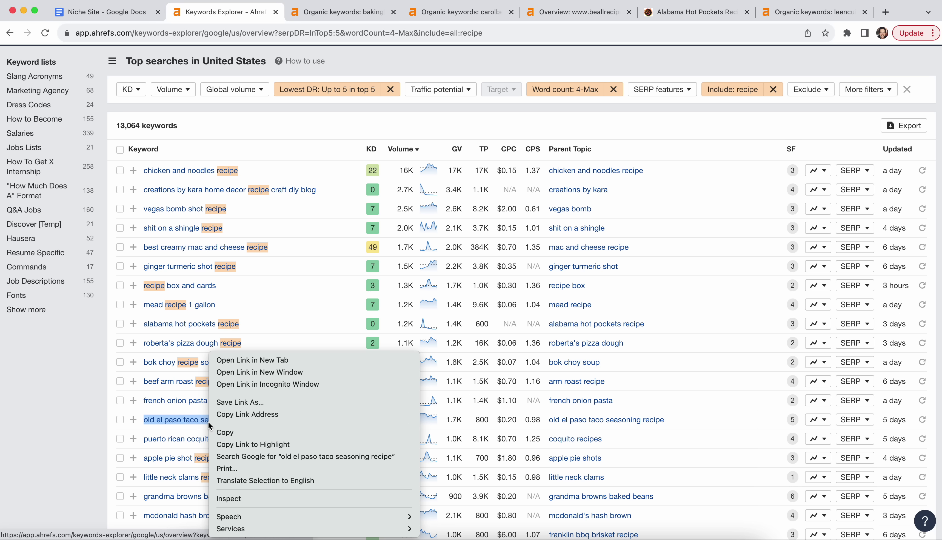
{"action": "left_click", "coordinate": [259, 361]}
{"action": "key", "text": "ctrl+Tab"}
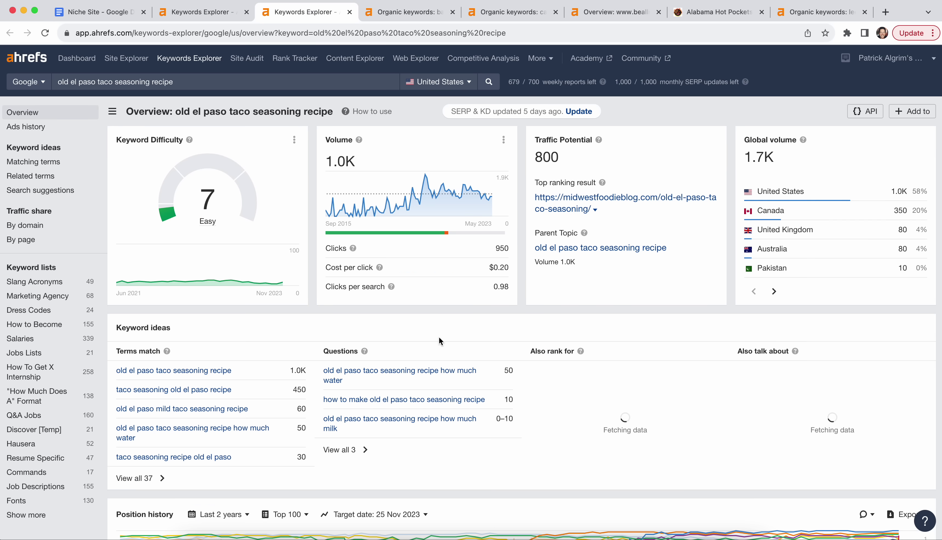
Check the SERP sites' DR, noting result 9's DR of 30, and bring up that page's options.
{"action": "scroll", "coordinate": [553, 287], "scroll_direction": "down", "scroll_amount": 20}
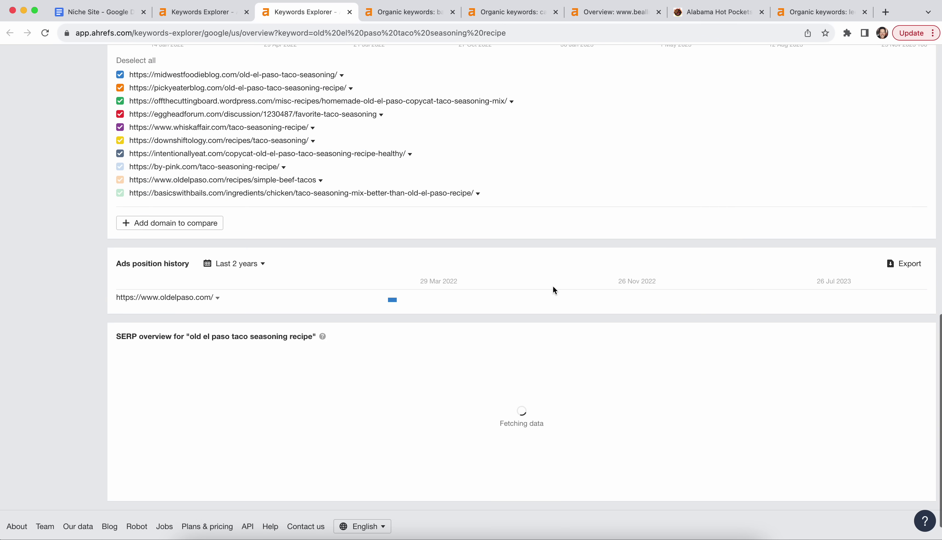
{"action": "scroll", "coordinate": [553, 290], "scroll_direction": "down", "scroll_amount": 2}
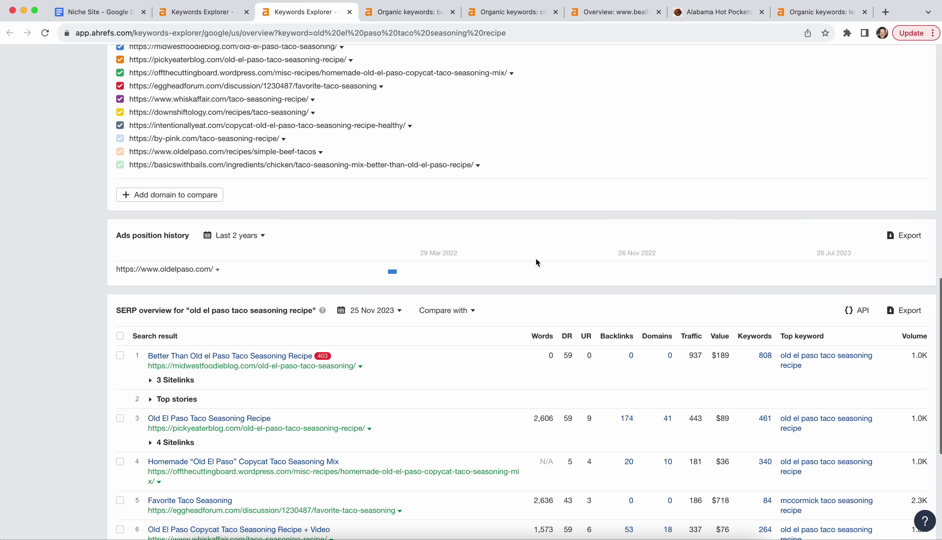
{"action": "scroll", "coordinate": [536, 258], "scroll_direction": "down", "scroll_amount": 4}
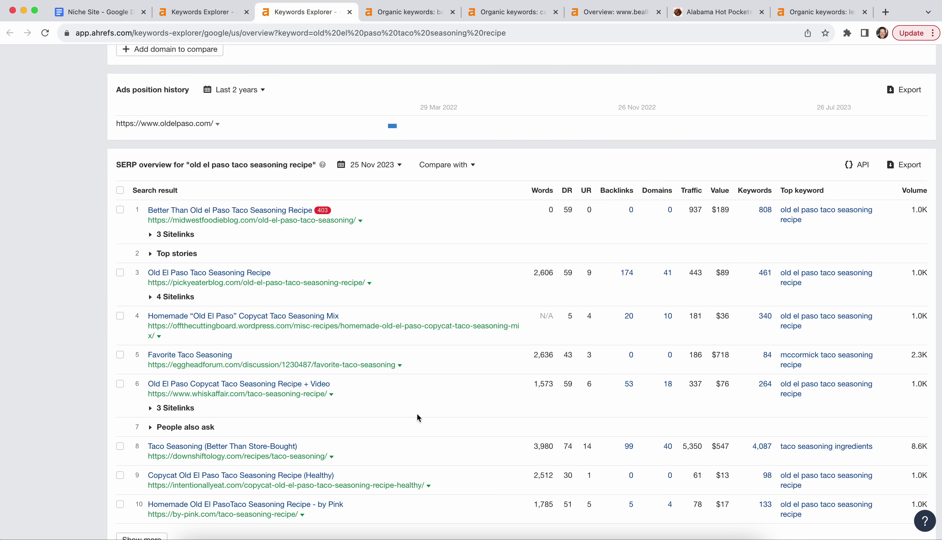
{"action": "scroll", "coordinate": [417, 414], "scroll_direction": "down", "scroll_amount": 1}
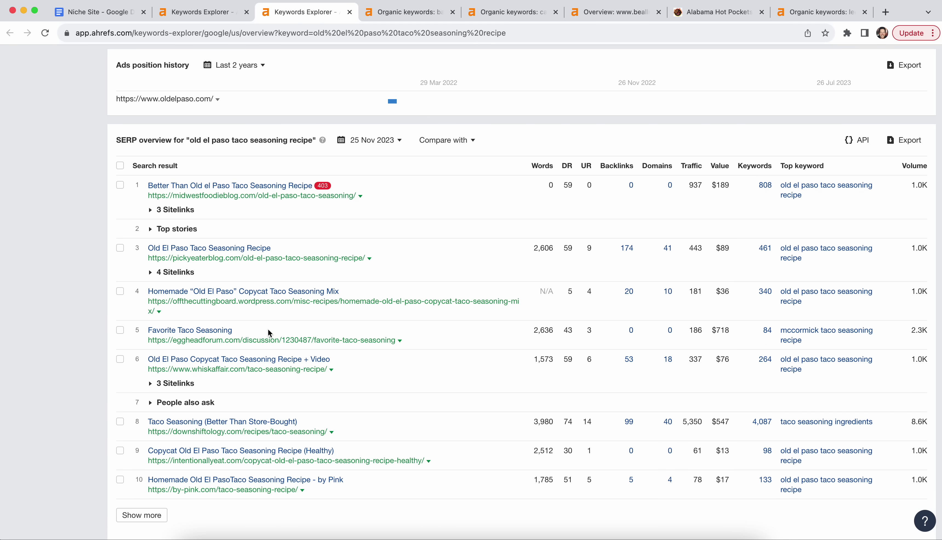
{"action": "scroll", "coordinate": [404, 486], "scroll_direction": "down", "scroll_amount": 1}
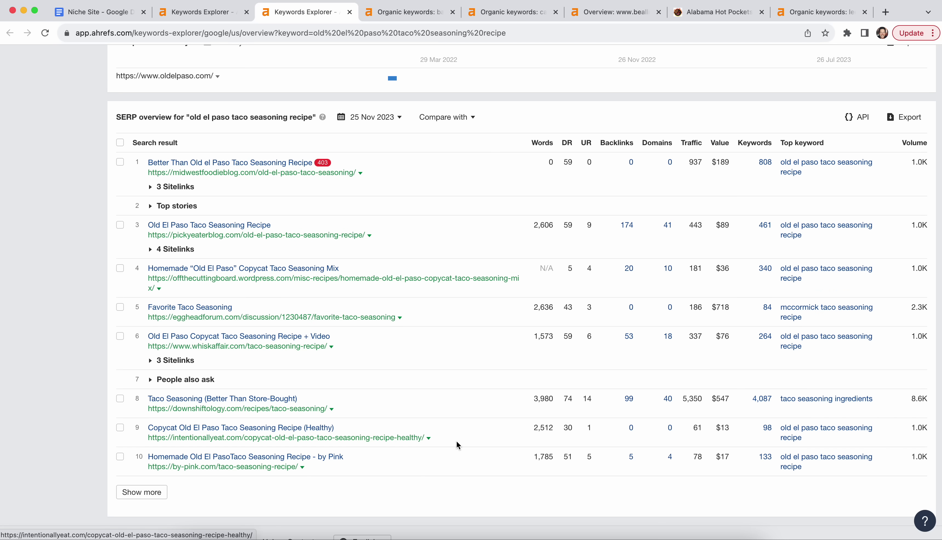
{"action": "double_click", "coordinate": [568, 428]}
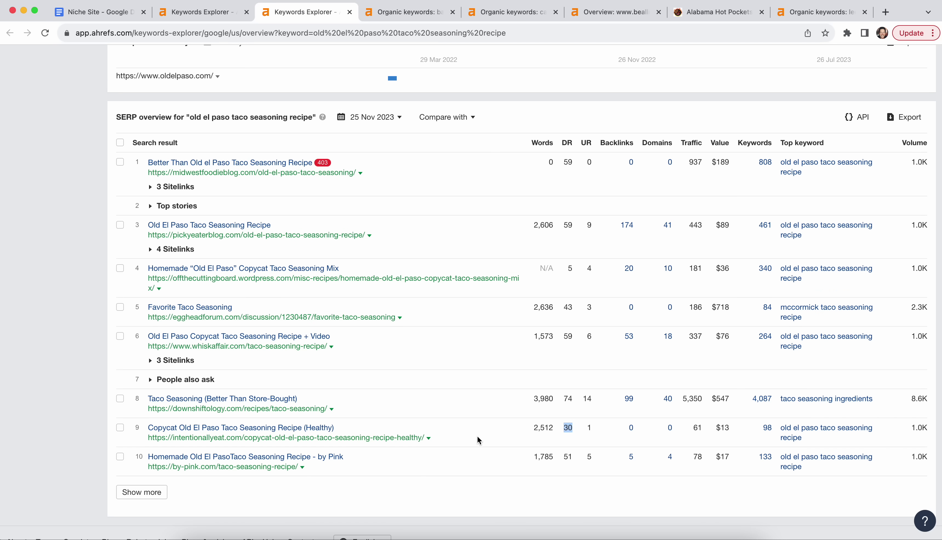
{"action": "left_click", "coordinate": [429, 439]}
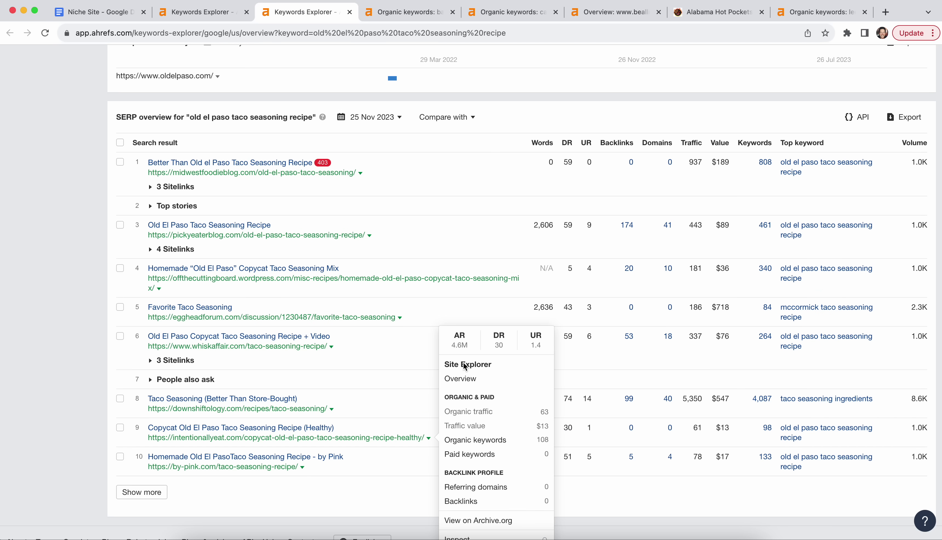
{"action": "left_click", "coordinate": [460, 380]}
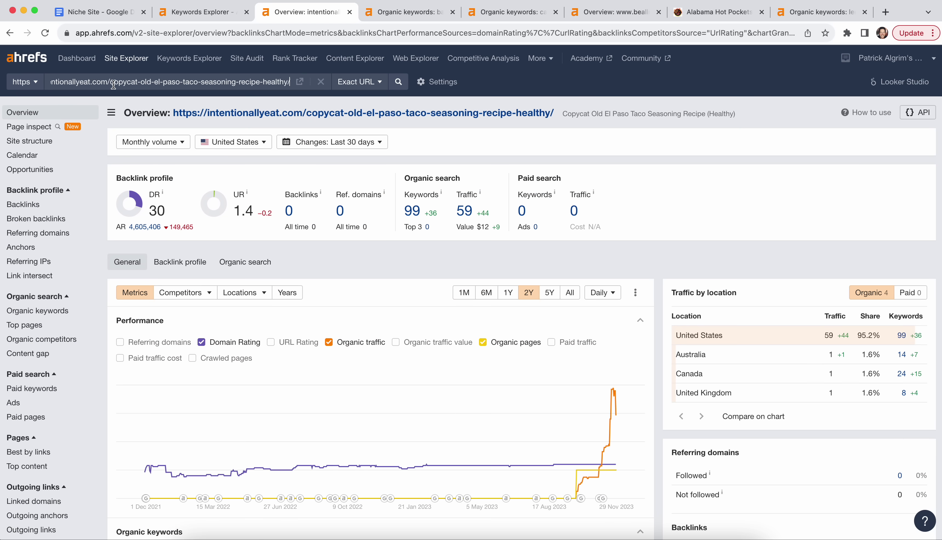
{"action": "left_click_drag", "start_coordinate": [291, 82], "coordinate": [112, 86]}
{"action": "key", "text": "BackSpace"}
{"action": "key", "text": "Return"}
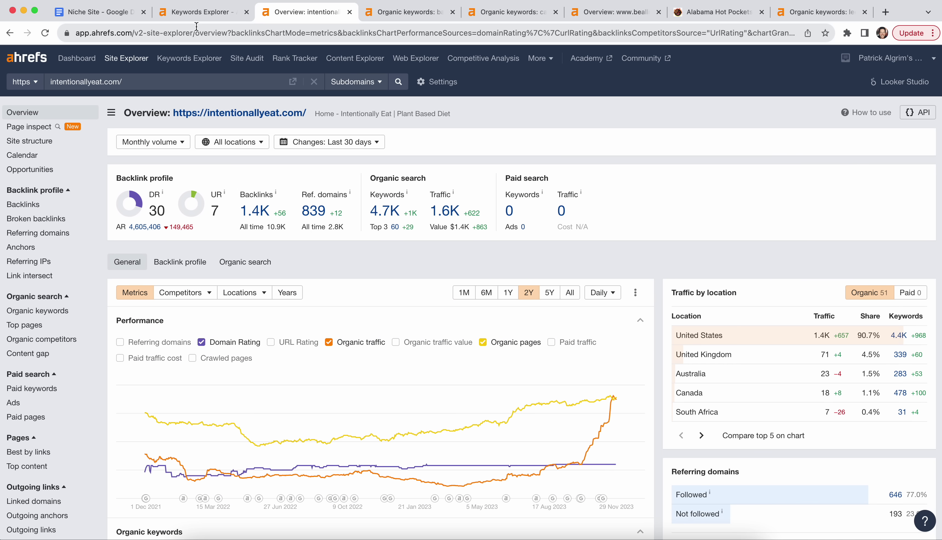
{"action": "key", "text": "super+bracketleft"}
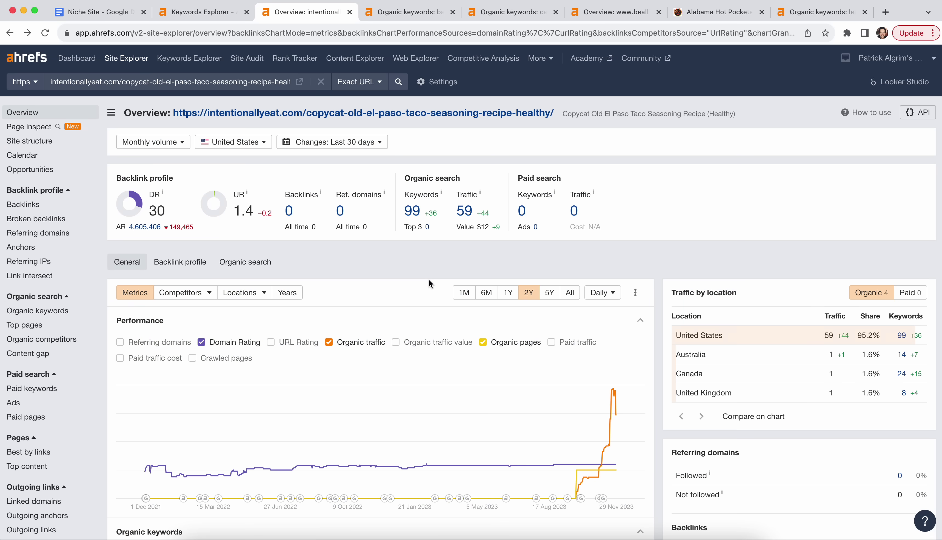
{"action": "scroll", "coordinate": [430, 280], "scroll_direction": "left", "scroll_amount": 5}
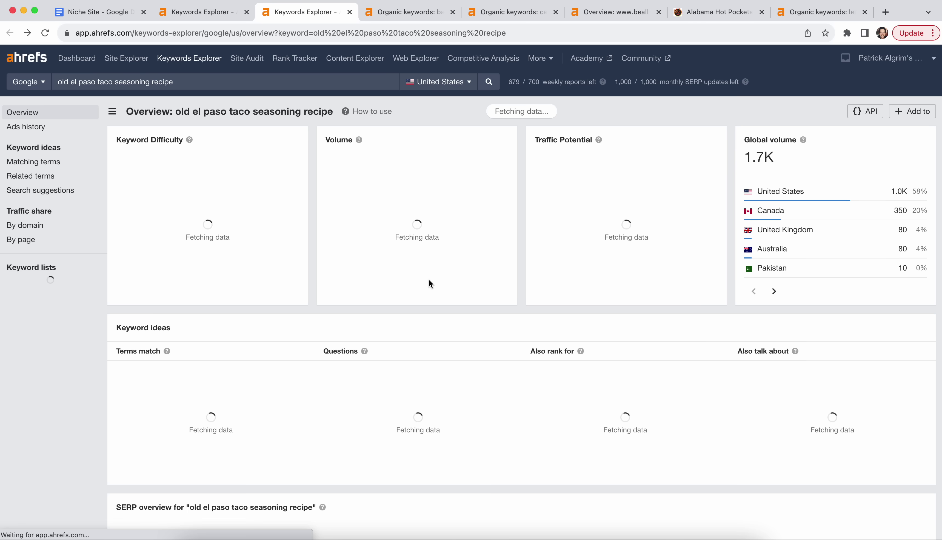
Scroll through the current overview, then go back to the Top searches recipe keyword list.
{"action": "scroll", "coordinate": [429, 283], "scroll_direction": "down", "scroll_amount": 2}
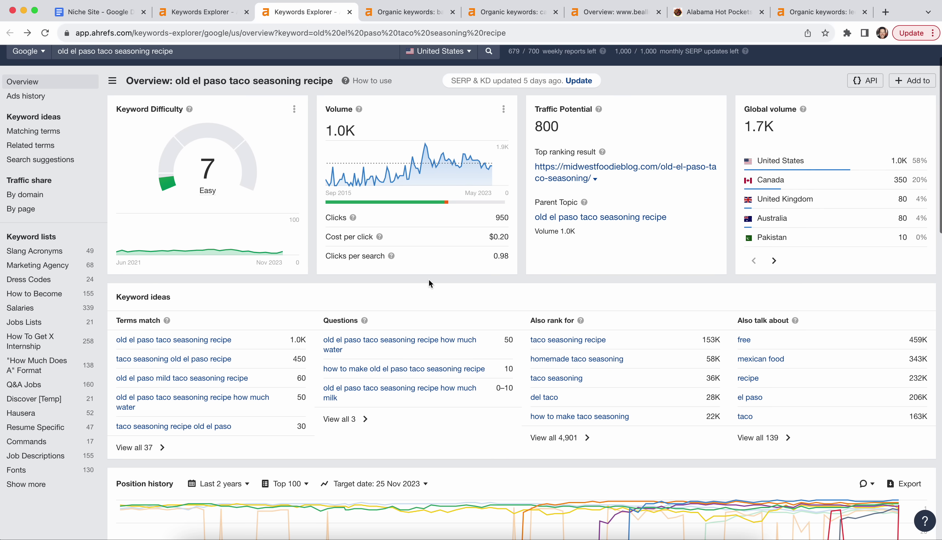
{"action": "scroll", "coordinate": [484, 287], "scroll_direction": "down", "scroll_amount": 10}
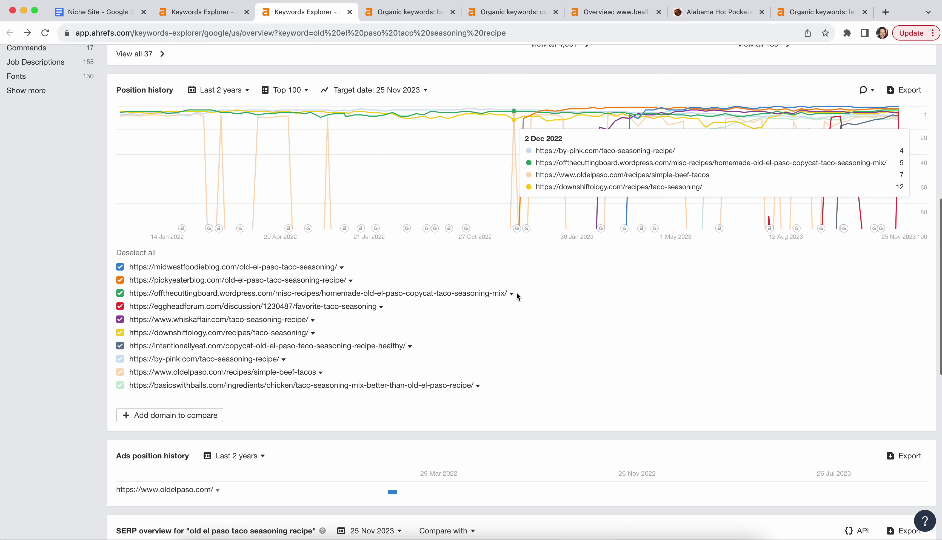
{"action": "scroll", "coordinate": [516, 294], "scroll_direction": "down", "scroll_amount": 10}
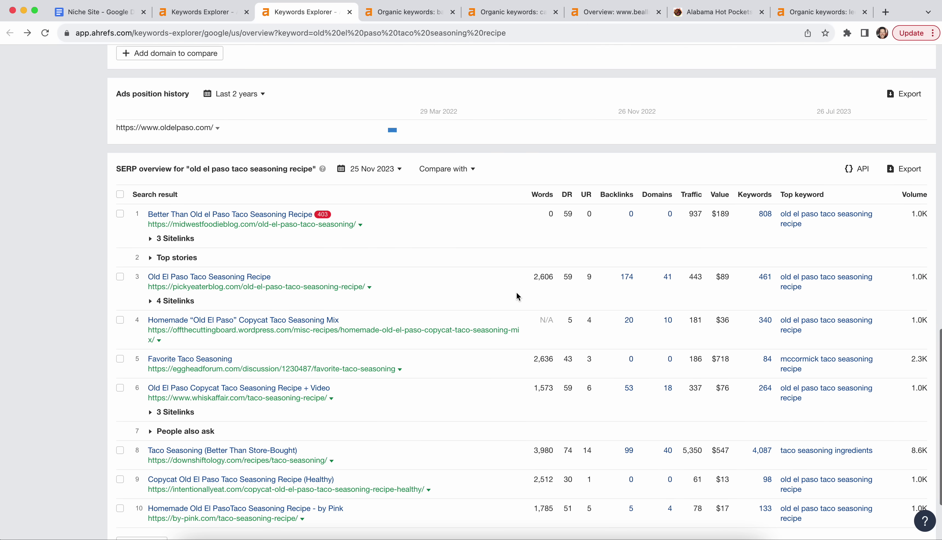
{"action": "scroll", "coordinate": [544, 344], "scroll_direction": "down", "scroll_amount": 3}
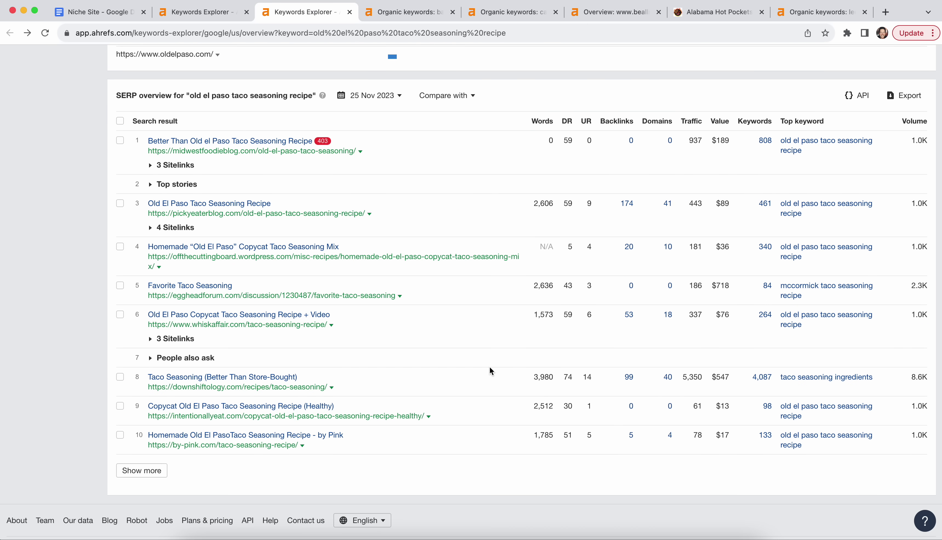
{"action": "left_click", "coordinate": [184, 15]}
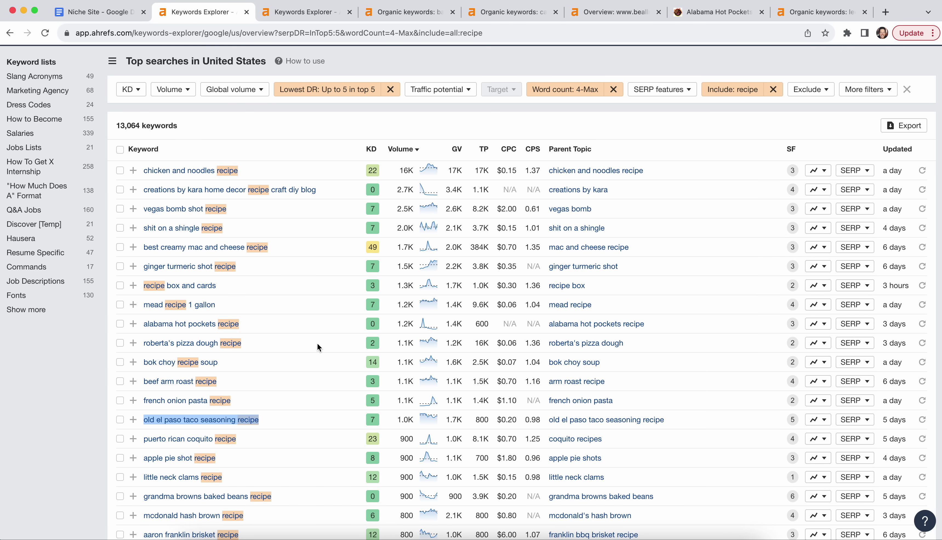
Open the banana bread recipe for bread machine overview (KD 11, 800 volume) in a new tab.
{"action": "scroll", "coordinate": [317, 342], "scroll_direction": "down", "scroll_amount": 2}
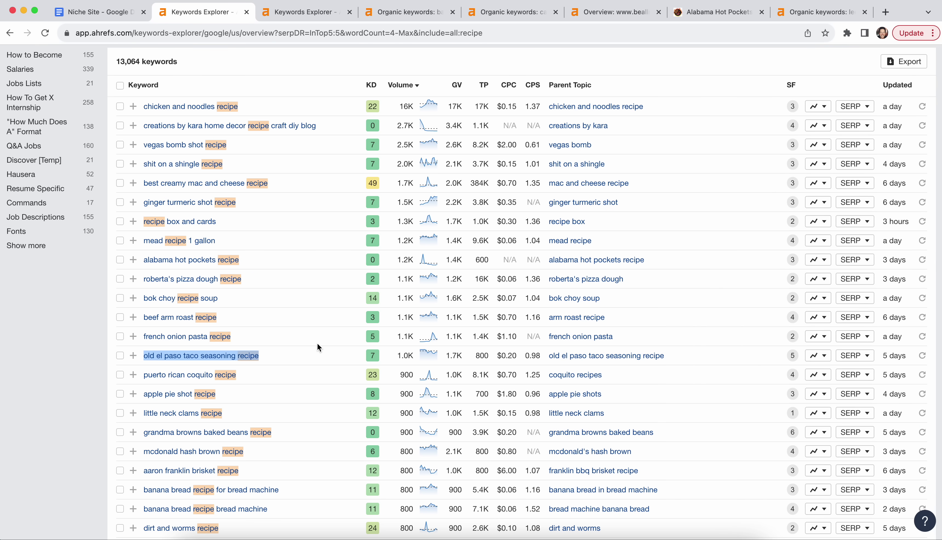
{"action": "scroll", "coordinate": [330, 290], "scroll_direction": "down", "scroll_amount": 2}
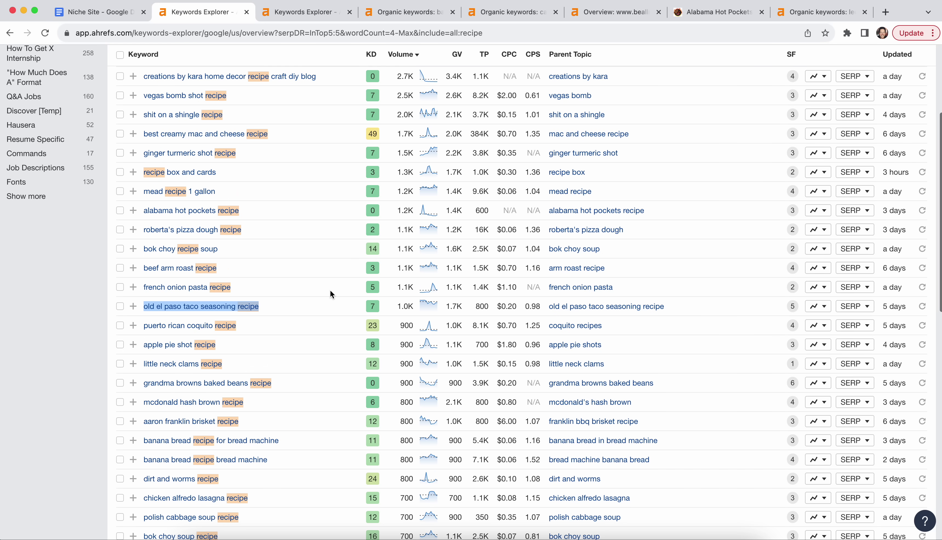
{"action": "left_click", "coordinate": [329, 290]}
{"action": "scroll", "coordinate": [329, 290], "scroll_direction": "down", "scroll_amount": 2}
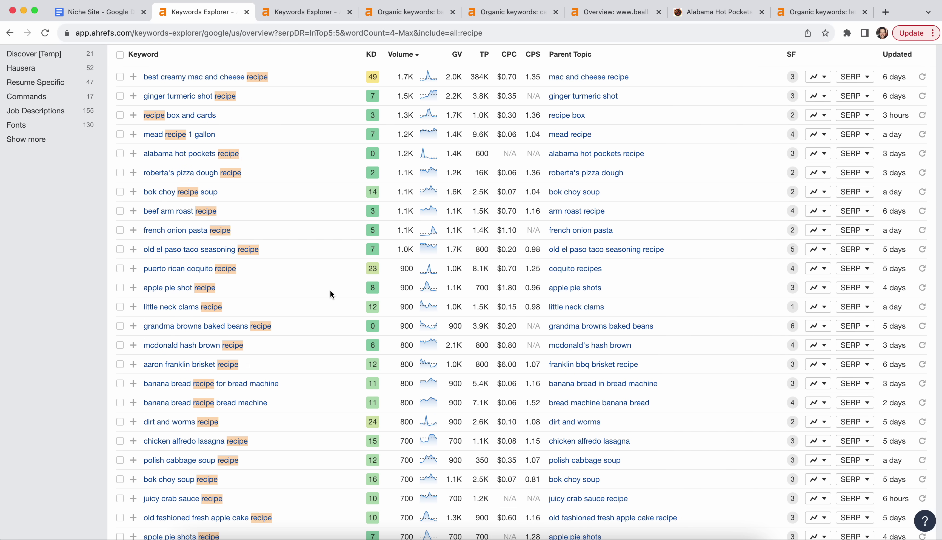
{"action": "right_click", "coordinate": [259, 387]}
{"action": "left_click", "coordinate": [295, 359]}
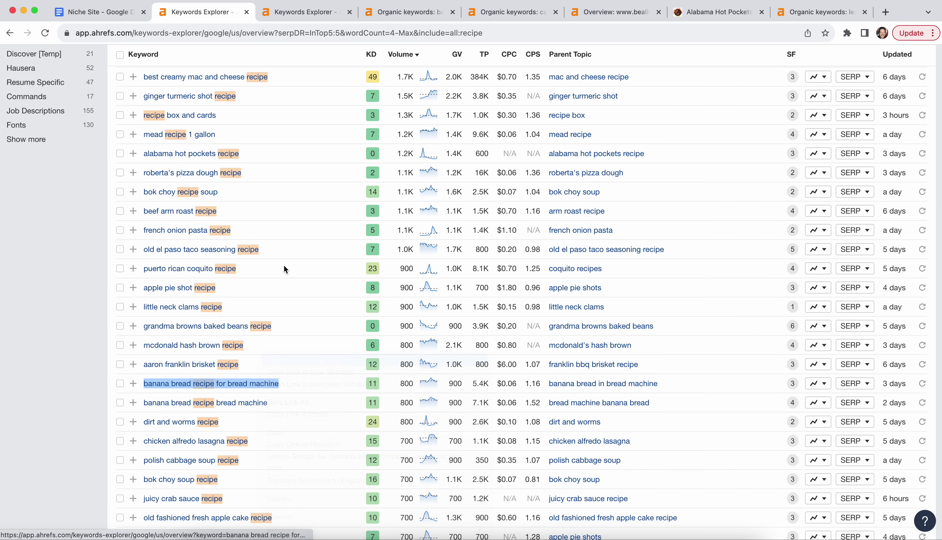
Switch to the 'banana bread recipe for bread machine' overview and scroll to the top-ranking pages' DR and traffic.
{"action": "left_click", "coordinate": [350, 14]}
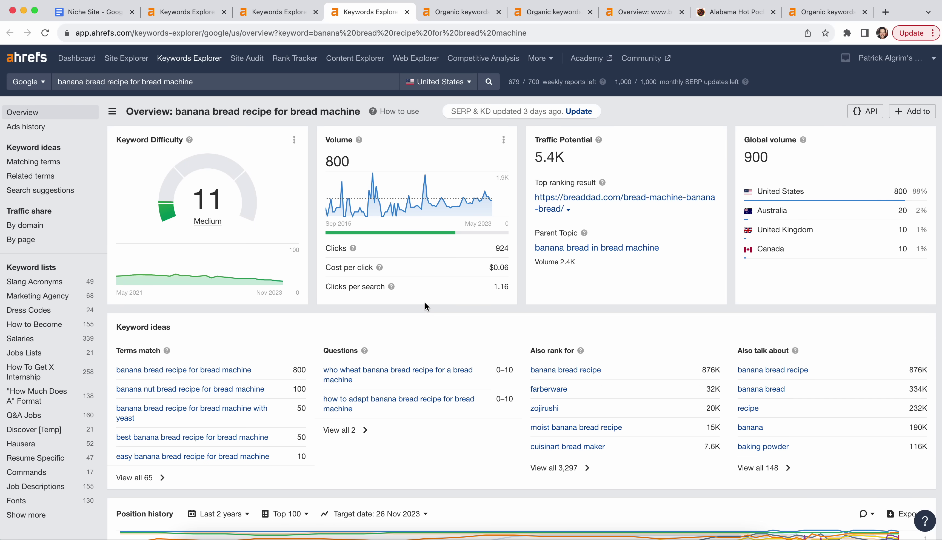
{"action": "scroll", "coordinate": [426, 305], "scroll_direction": "down", "scroll_amount": 4}
{"action": "scroll", "coordinate": [426, 305], "scroll_direction": "down", "scroll_amount": 10}
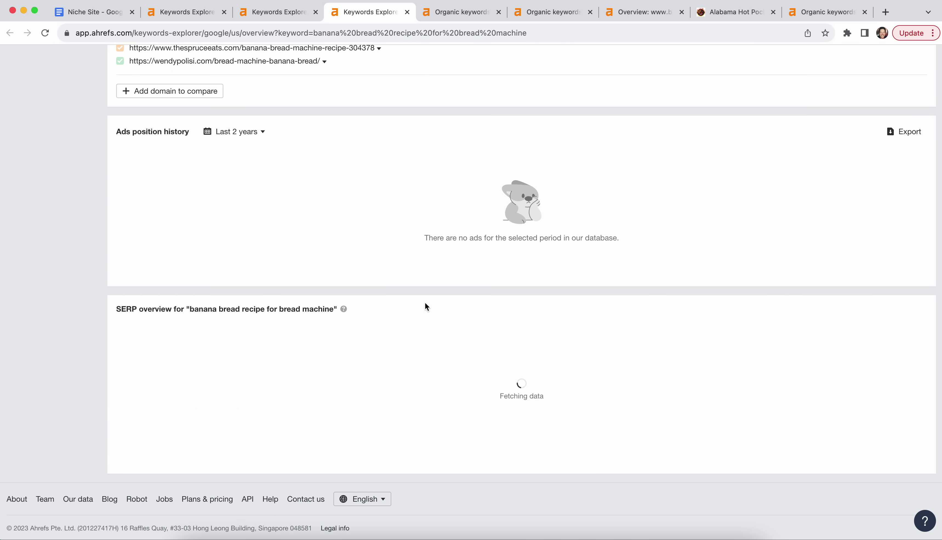
{"action": "scroll", "coordinate": [427, 288], "scroll_direction": "down", "scroll_amount": 3}
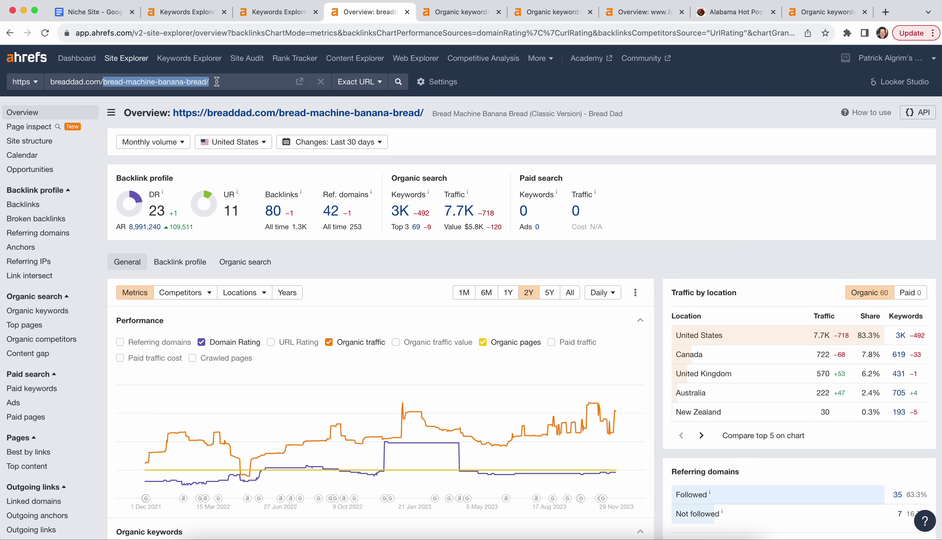
Load the whole breaddad.com domain overview, noting its 87.7K organic traffic and DR 23.
{"action": "key", "text": "BackSpace"}
{"action": "key", "text": "Return"}
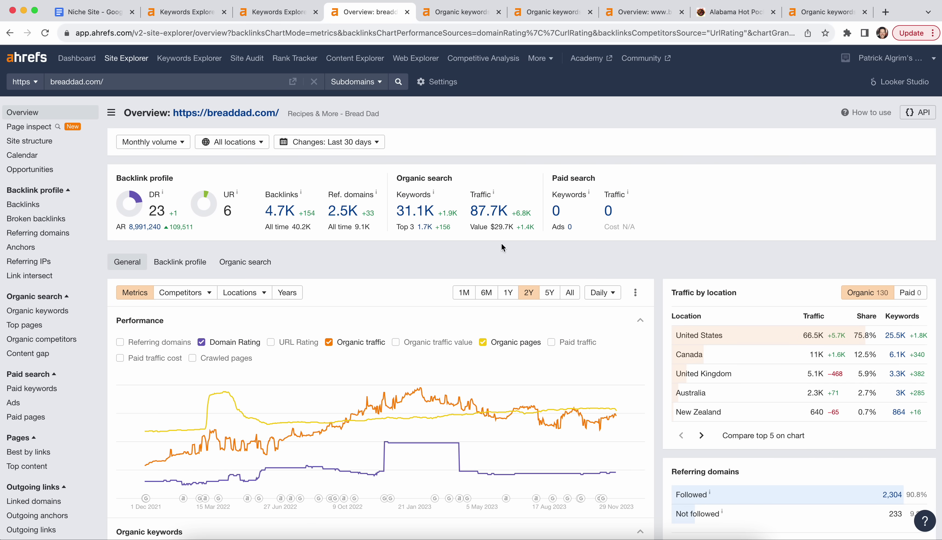
{"action": "left_click_drag", "start_coordinate": [469, 216], "coordinate": [508, 216]}
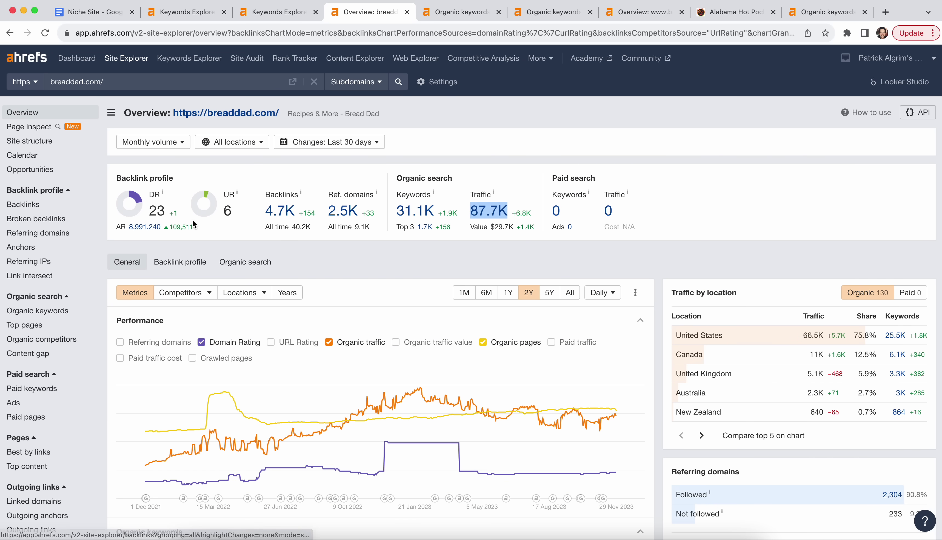
{"action": "double_click", "coordinate": [161, 211]}
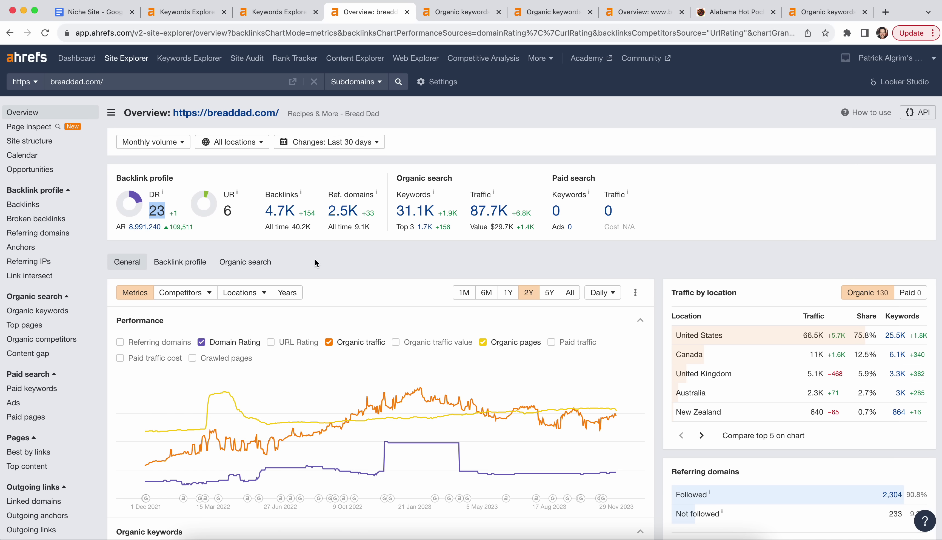
View the performance chart over one year, then five years, and clear the DR highlight.
{"action": "left_click", "coordinate": [507, 293]}
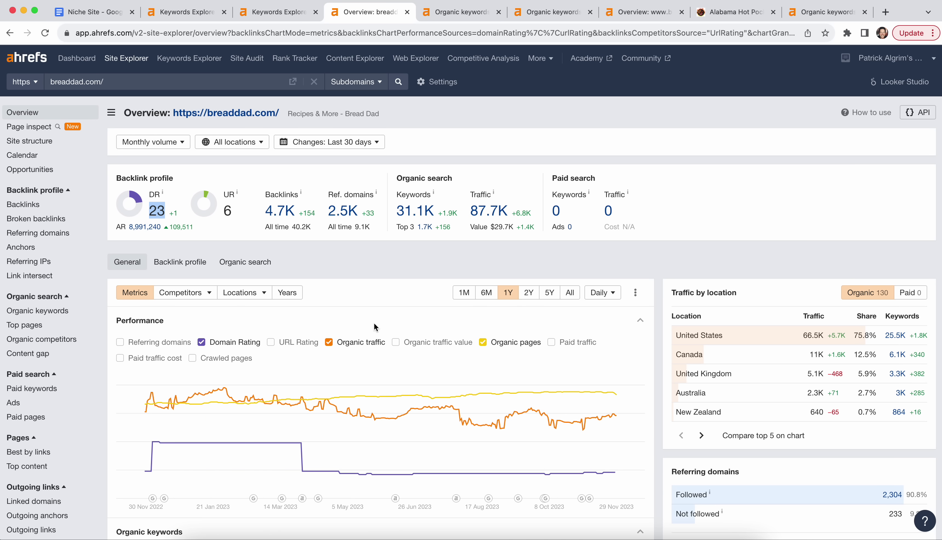
{"action": "left_click", "coordinate": [549, 296]}
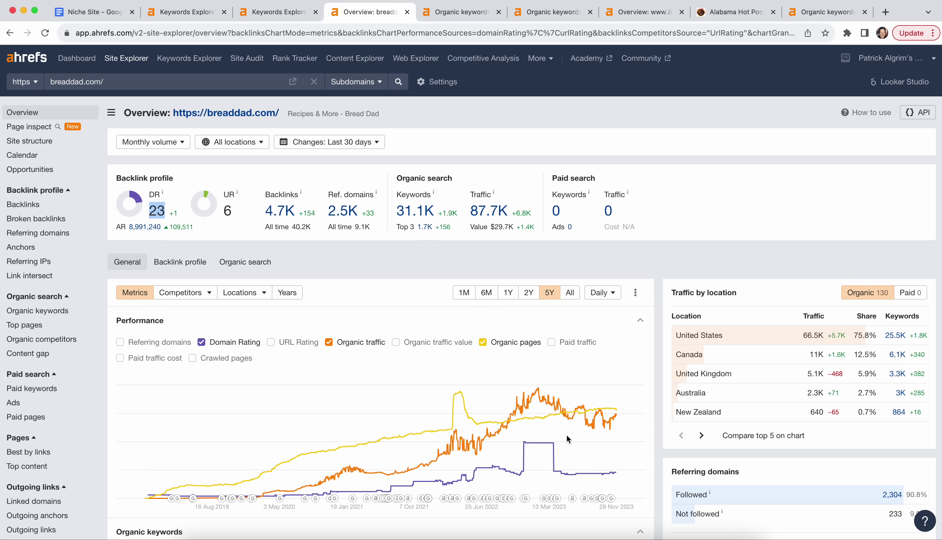
{"action": "mouse_move", "coordinate": [627, 443]}
{"action": "left_click", "coordinate": [392, 289]}
{"action": "left_click", "coordinate": [90, 12]}
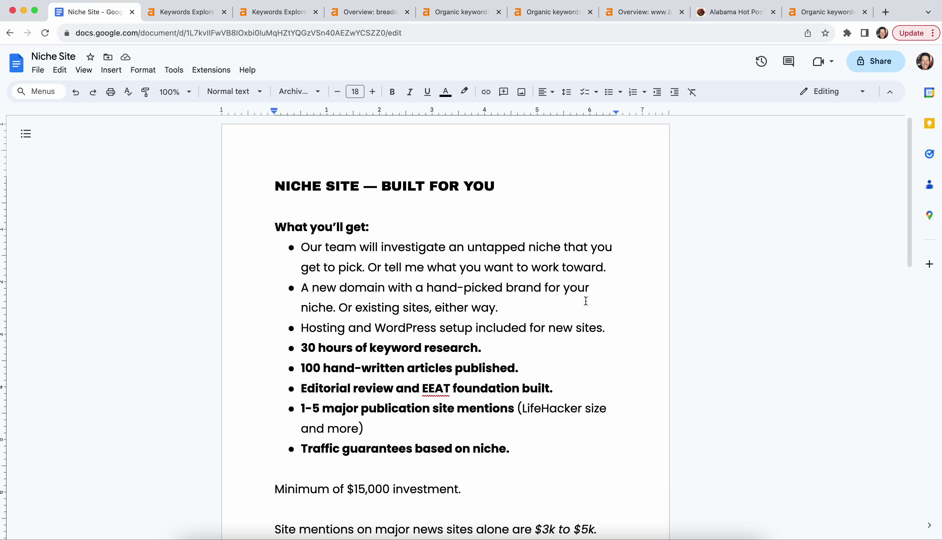
{"action": "scroll", "coordinate": [586, 302], "scroll_direction": "down", "scroll_amount": 2}
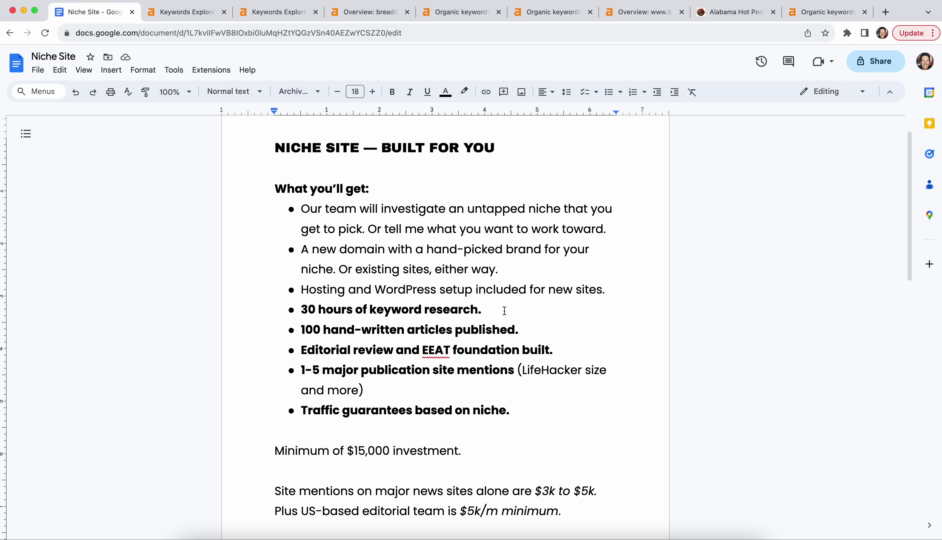
{"action": "scroll", "coordinate": [505, 310], "scroll_direction": "down", "scroll_amount": 1}
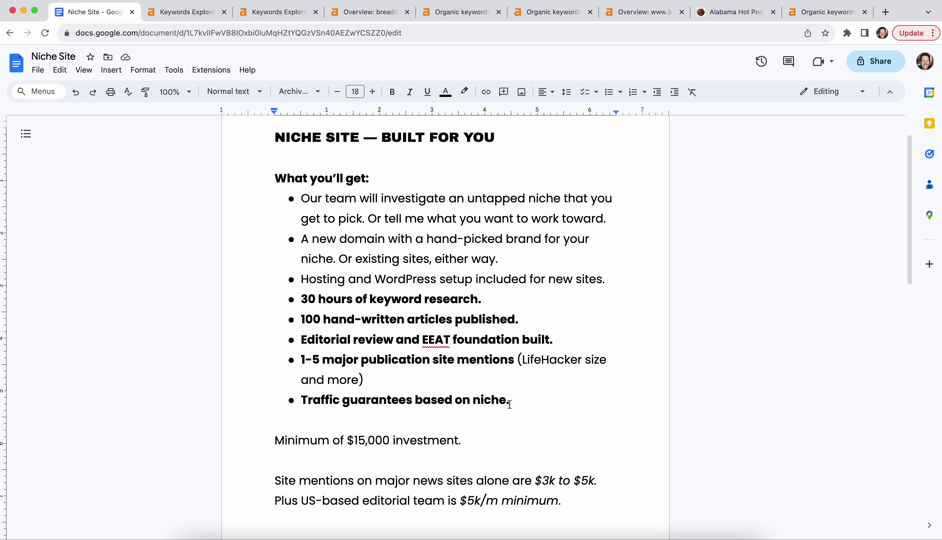
{"action": "left_click_drag", "start_coordinate": [510, 400], "coordinate": [305, 404]}
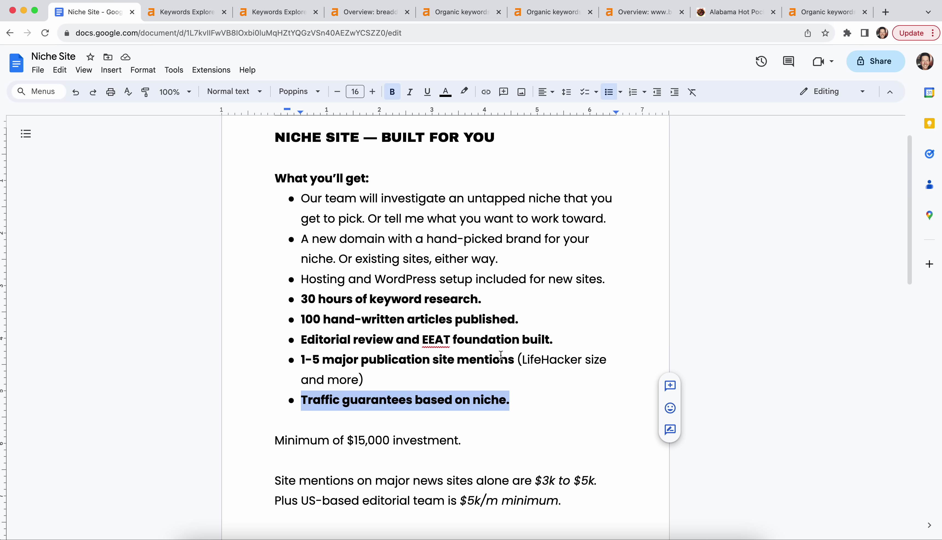
{"action": "left_click_drag", "start_coordinate": [475, 441], "coordinate": [276, 442]}
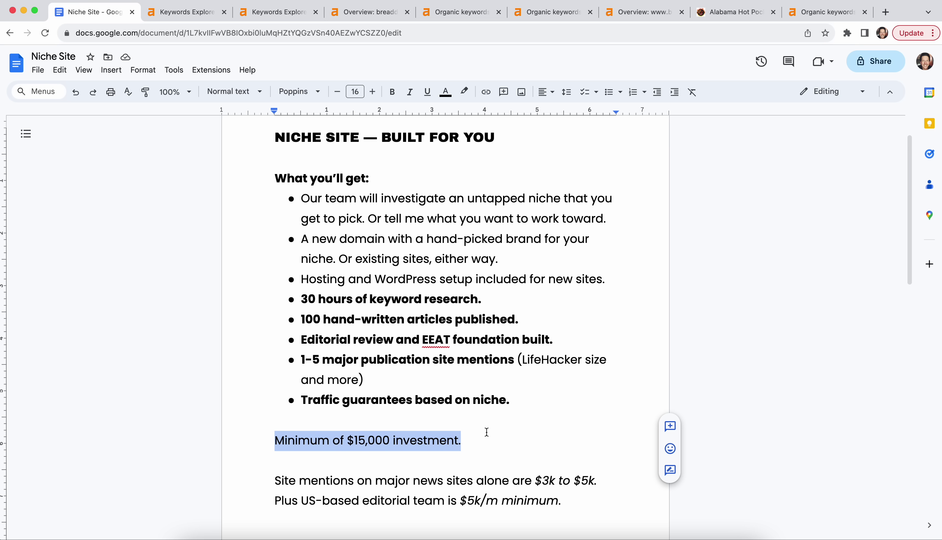
{"action": "scroll", "coordinate": [486, 433], "scroll_direction": "down", "scroll_amount": 1}
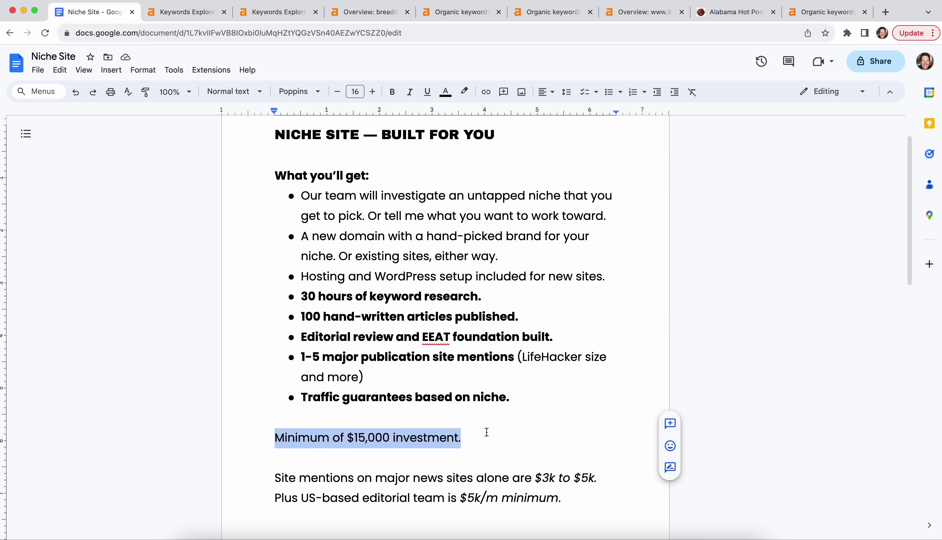
{"action": "scroll", "coordinate": [487, 433], "scroll_direction": "up", "scroll_amount": 1}
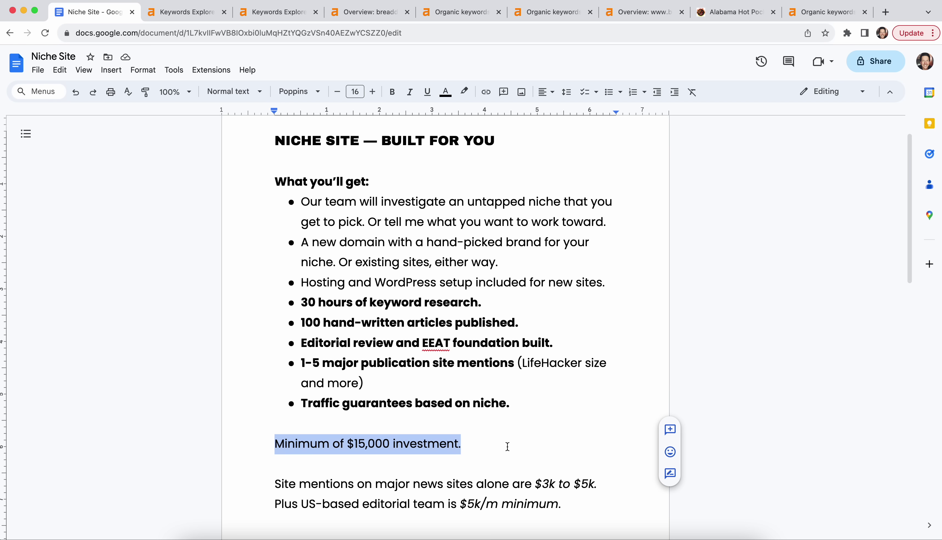
{"action": "scroll", "coordinate": [508, 447], "scroll_direction": "down", "scroll_amount": 1}
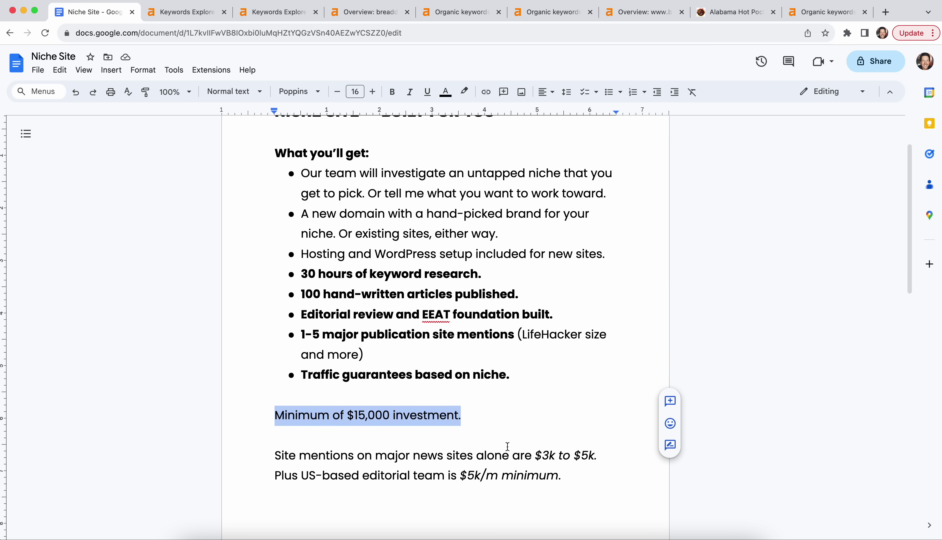
{"action": "left_click", "coordinate": [594, 463]}
{"action": "left_click_drag", "start_coordinate": [594, 463], "coordinate": [535, 461]}
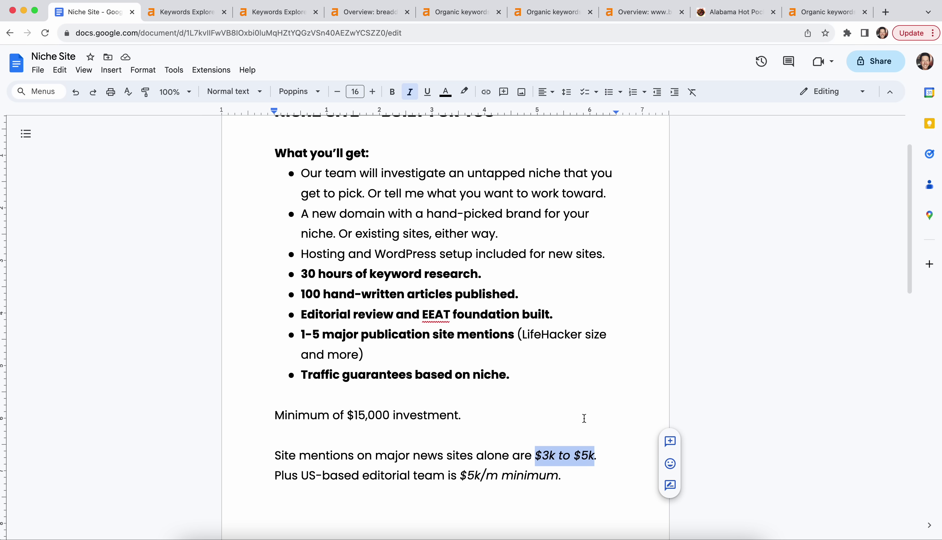
{"action": "scroll", "coordinate": [584, 419], "scroll_direction": "down", "scroll_amount": 1}
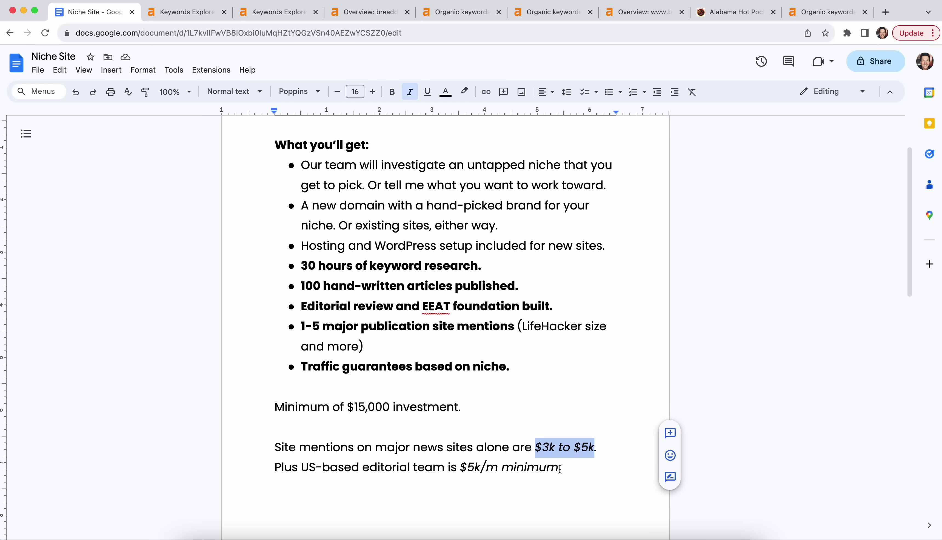
{"action": "left_click_drag", "start_coordinate": [558, 467], "coordinate": [463, 470]}
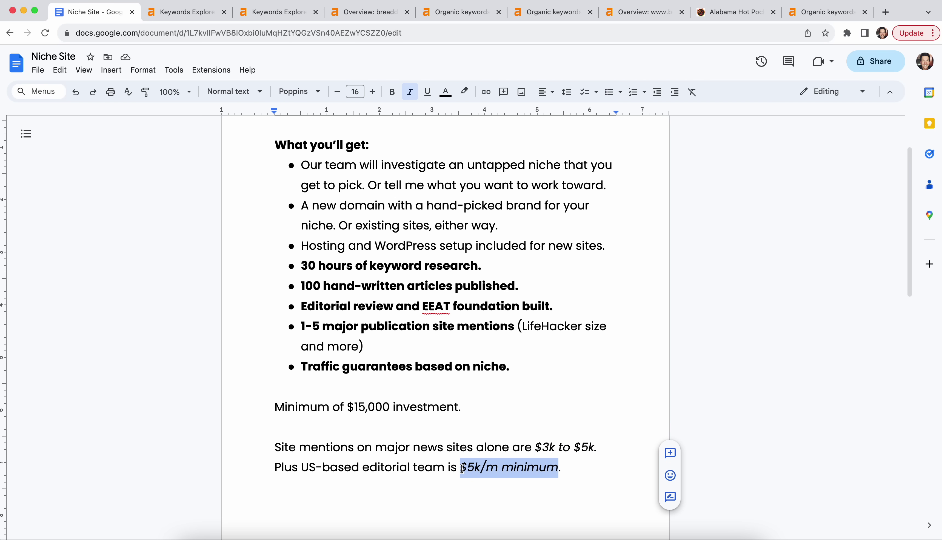
{"action": "scroll", "coordinate": [568, 368], "scroll_direction": "down", "scroll_amount": 15}
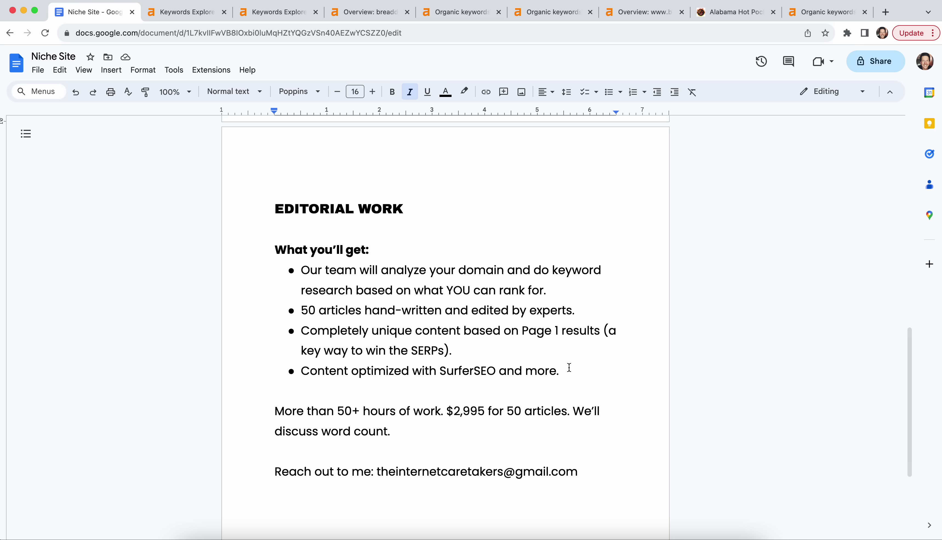
Check the Editorial Work $2,995 price and contact line, then bold the 'Reach out to me:' label.
{"action": "left_click", "coordinate": [410, 435]}
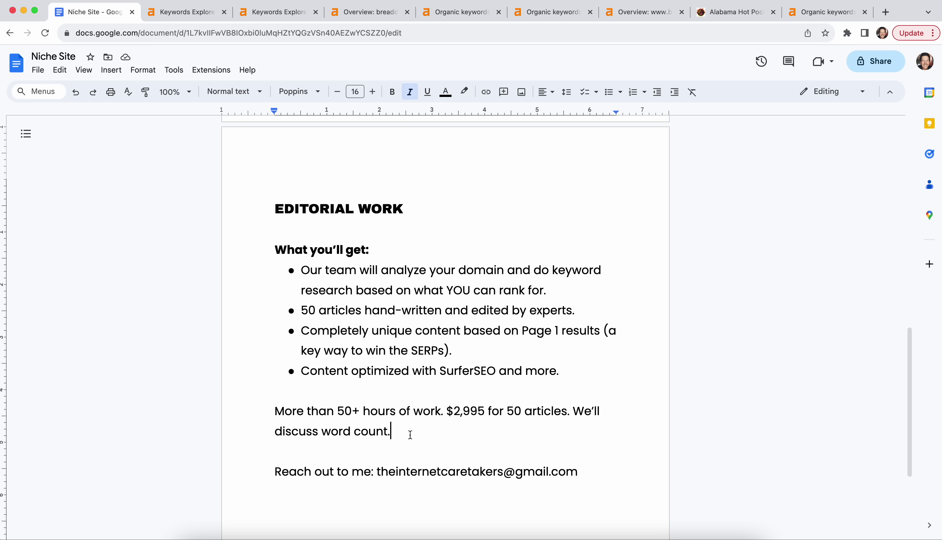
{"action": "left_click_drag", "start_coordinate": [485, 413], "coordinate": [447, 413]}
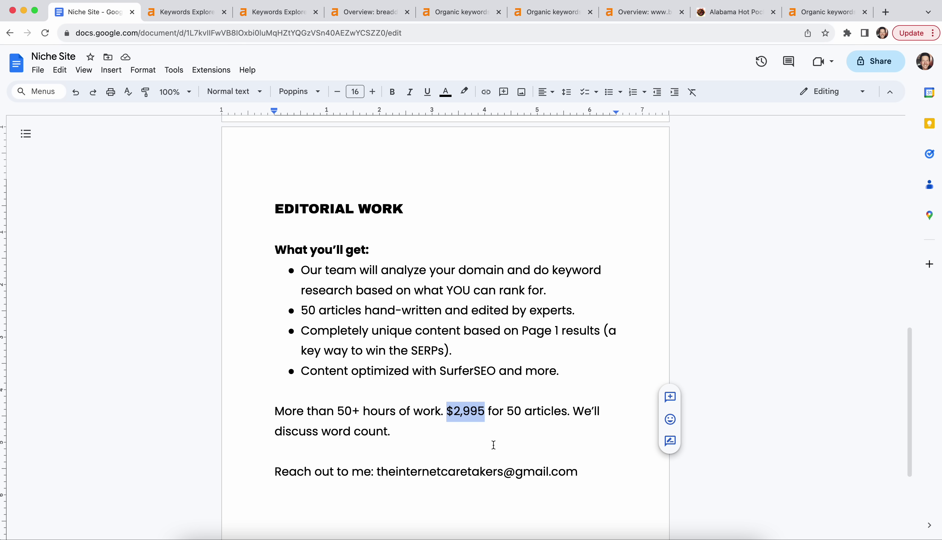
{"action": "left_click_drag", "start_coordinate": [583, 471], "coordinate": [378, 479]}
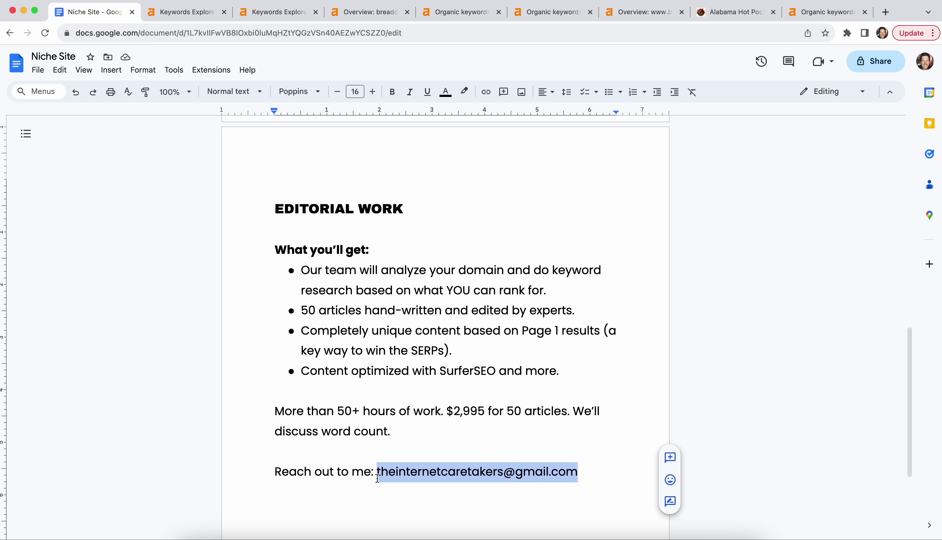
{"action": "left_click", "coordinate": [525, 379]}
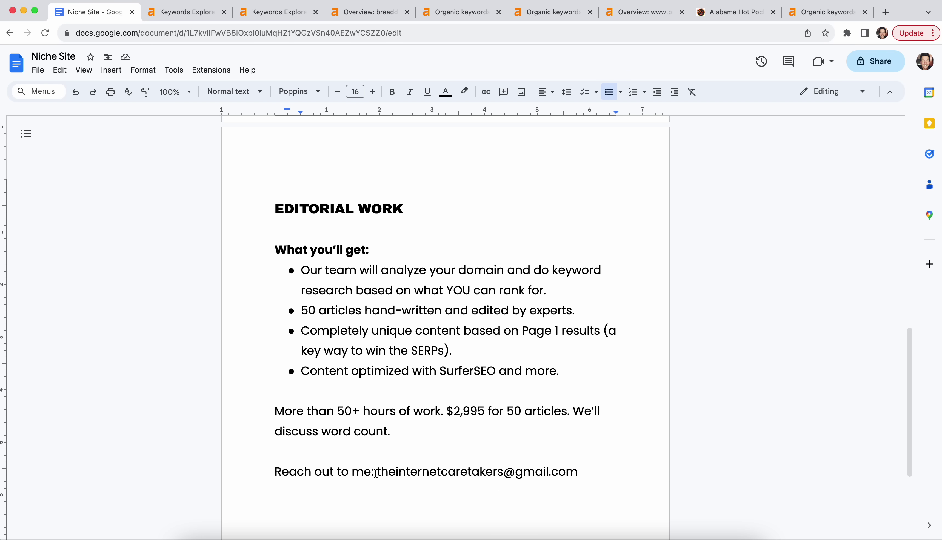
{"action": "left_click_drag", "start_coordinate": [374, 472], "coordinate": [275, 473]}
{"action": "key", "text": "super+b"}
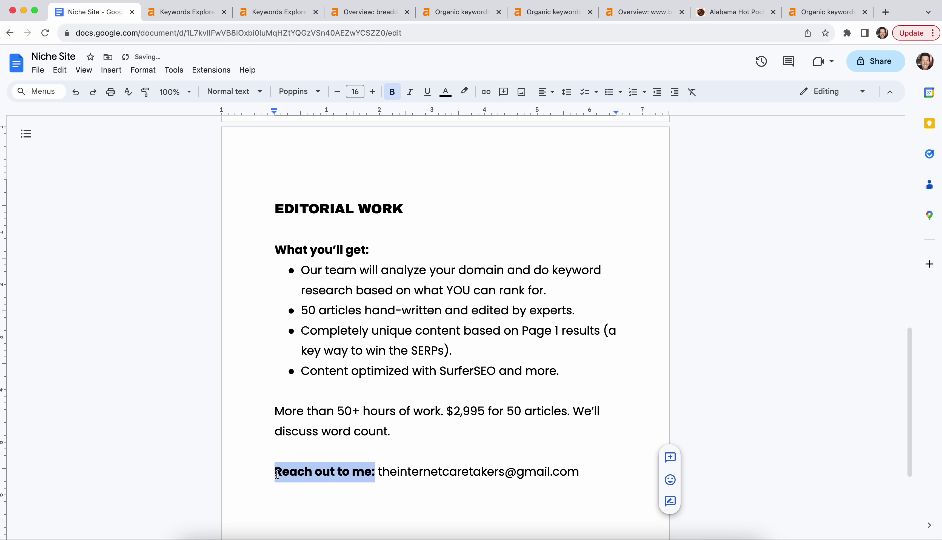